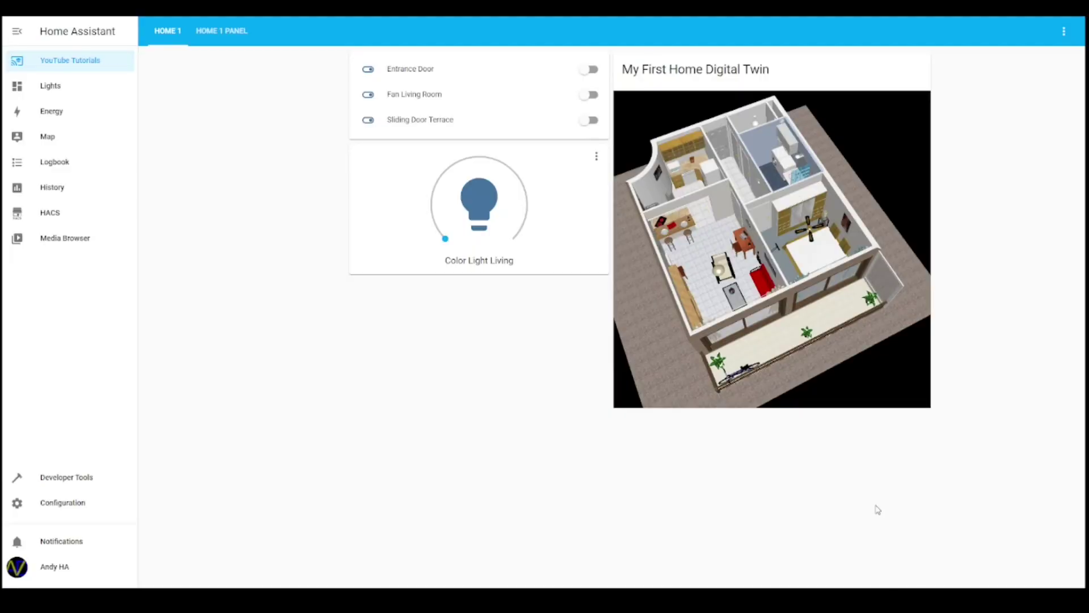
Enter dashboard edit mode and open the 3D floorplan card's configuration, briefly expanding the sliding_window group
{"action": "left_click_drag", "start_coordinate": [848, 308], "coordinate": [826, 309]}
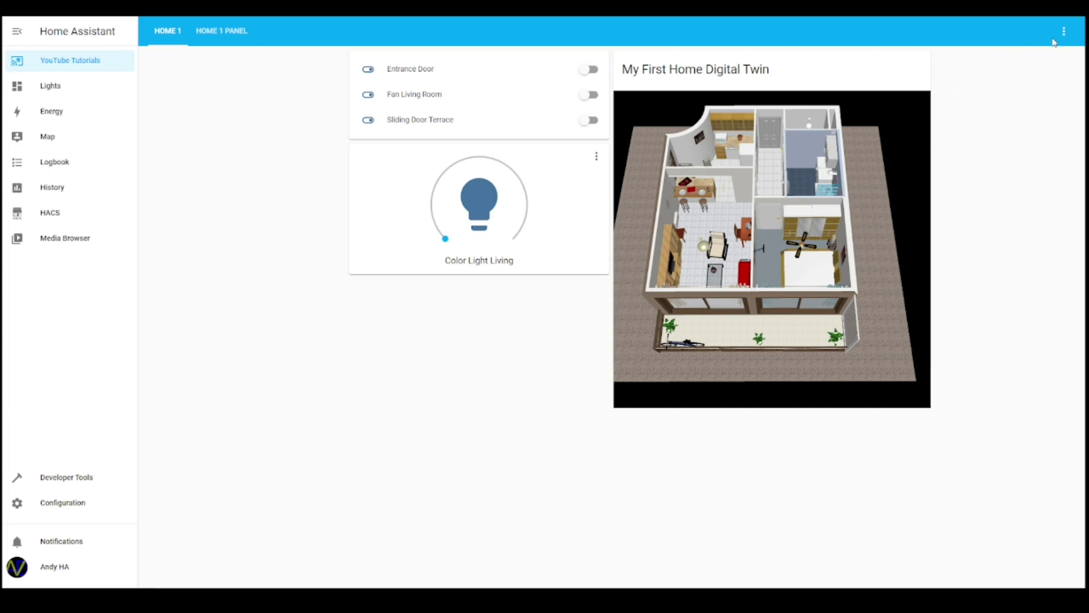
{"action": "left_click", "coordinate": [1065, 33]}
{"action": "left_click", "coordinate": [1044, 59]}
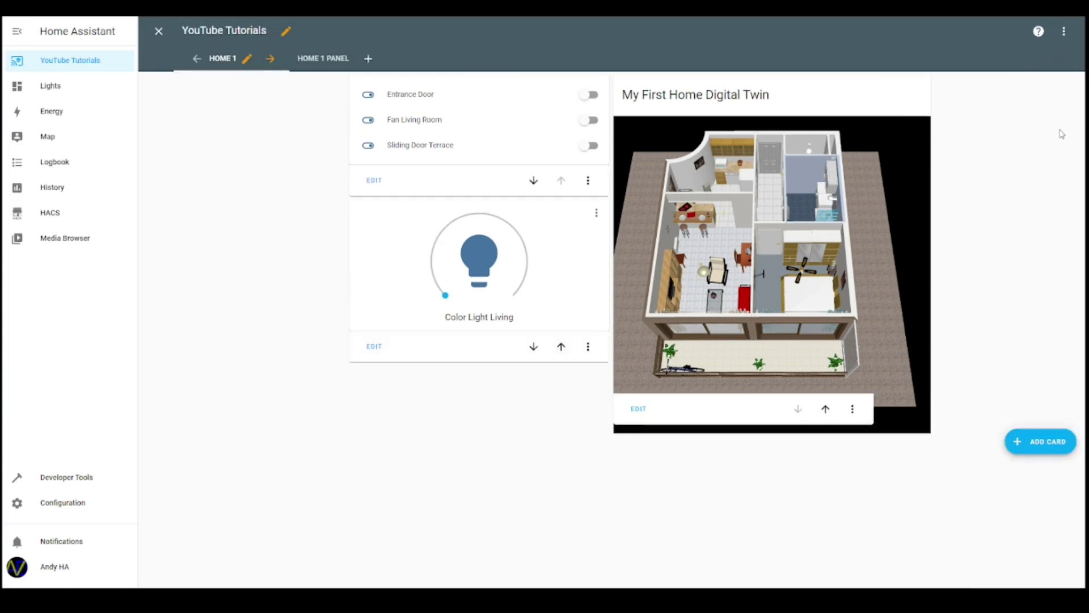
{"action": "left_click", "coordinate": [638, 408]}
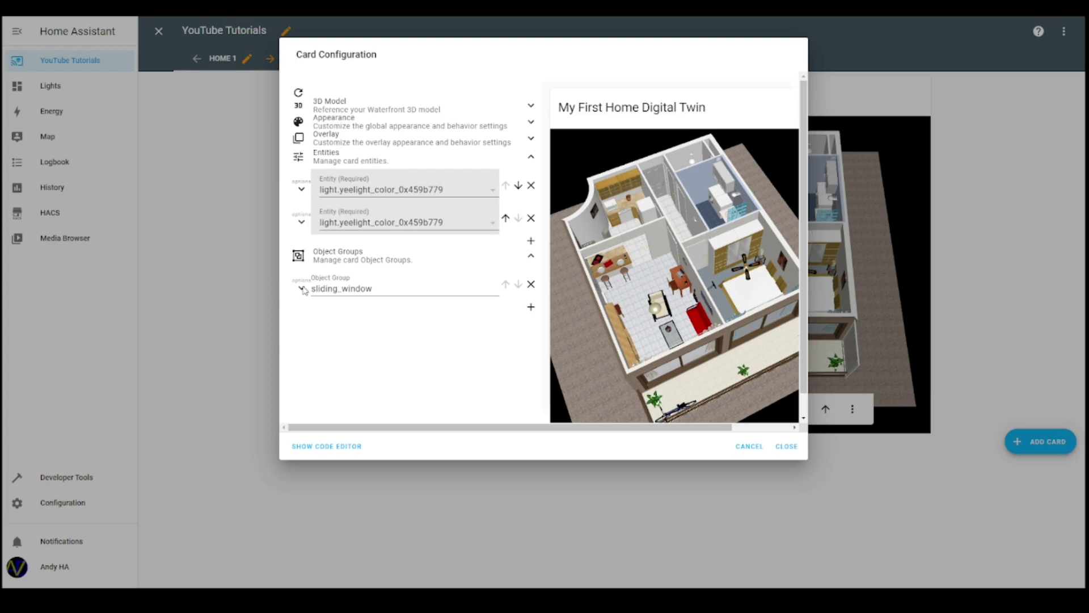
{"action": "left_click", "coordinate": [303, 288]}
{"action": "left_click", "coordinate": [302, 289]}
Add a second object group named entrance_door and expand its Objects section
{"action": "left_click", "coordinate": [531, 308]}
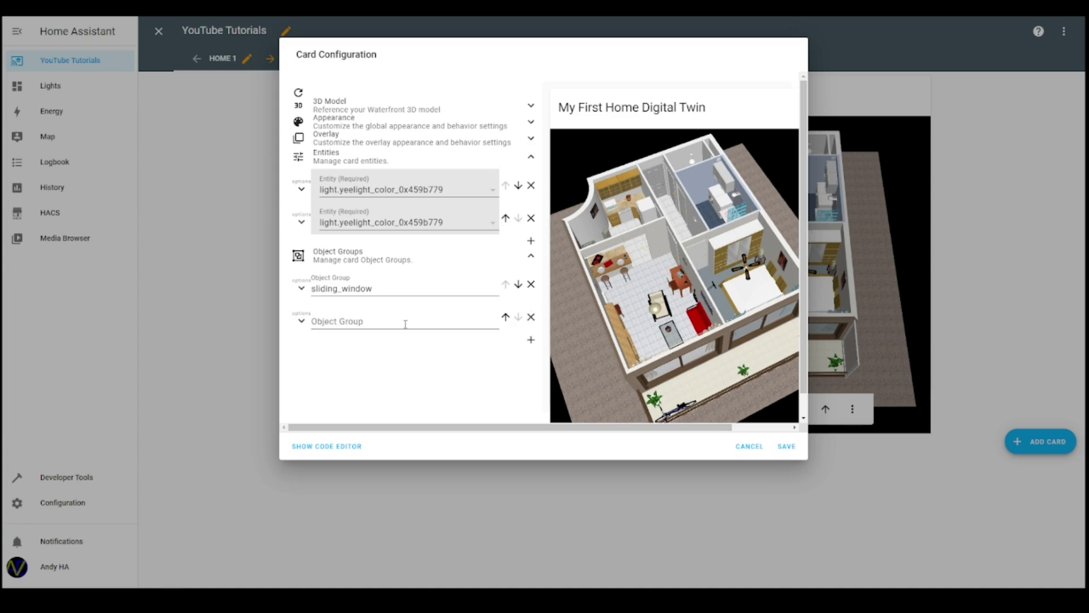
{"action": "left_click", "coordinate": [405, 323]}
{"action": "type", "text": "entrance"}
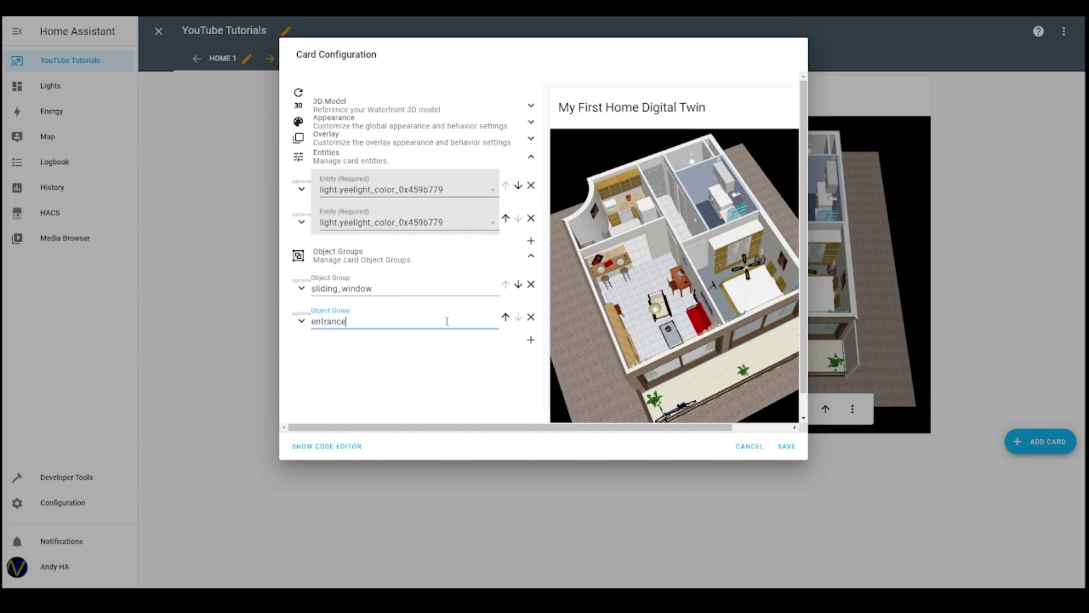
{"action": "type", "text": "_door"}
{"action": "left_click", "coordinate": [301, 321]}
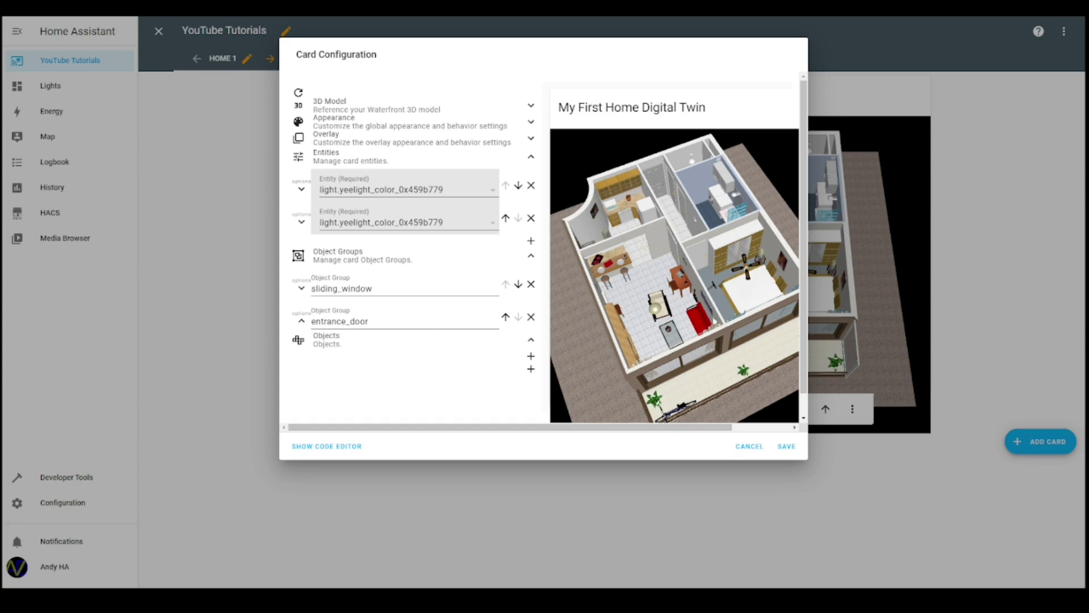
Zoom the preview onto the exterior door and copy its gloss-white paint object id
{"action": "left_click_drag", "start_coordinate": [731, 312], "coordinate": [704, 306]}
{"action": "scroll", "coordinate": [720, 221], "scroll_direction": "up", "scroll_amount": 3}
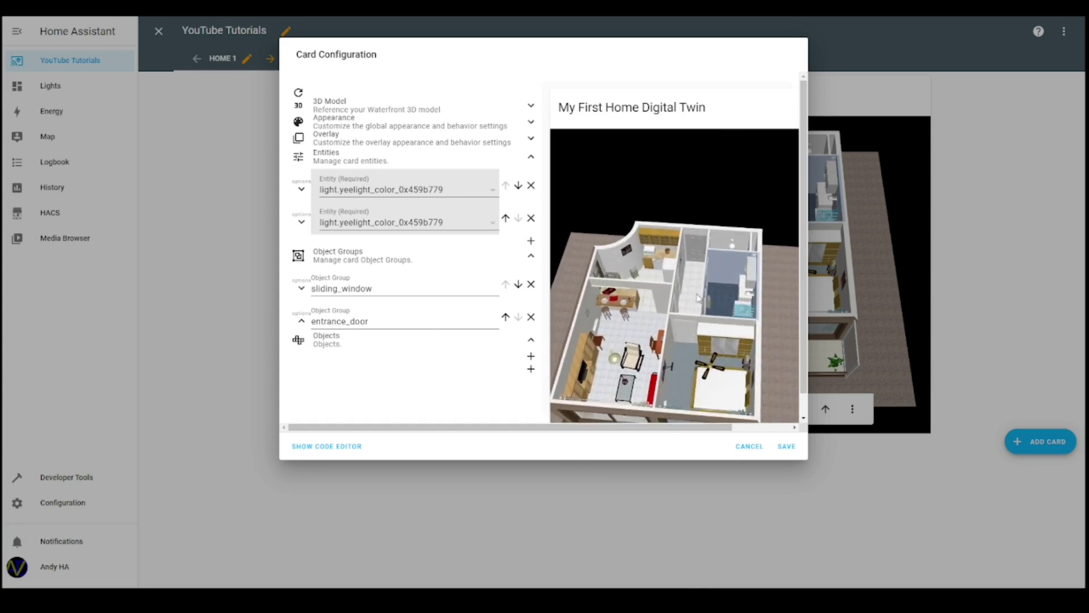
{"action": "scroll", "coordinate": [701, 308], "scroll_direction": "up", "scroll_amount": 2}
{"action": "scroll", "coordinate": [701, 308], "scroll_direction": "up", "scroll_amount": 3}
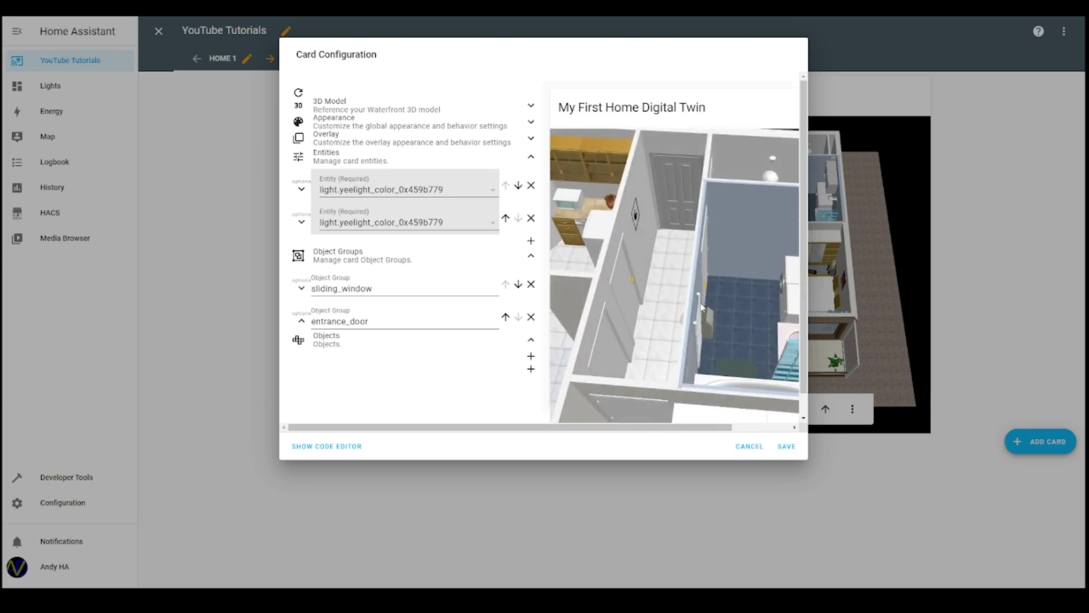
{"action": "scroll", "coordinate": [732, 306], "scroll_direction": "up", "scroll_amount": 2}
{"action": "scroll", "coordinate": [712, 271], "scroll_direction": "up", "scroll_amount": 5}
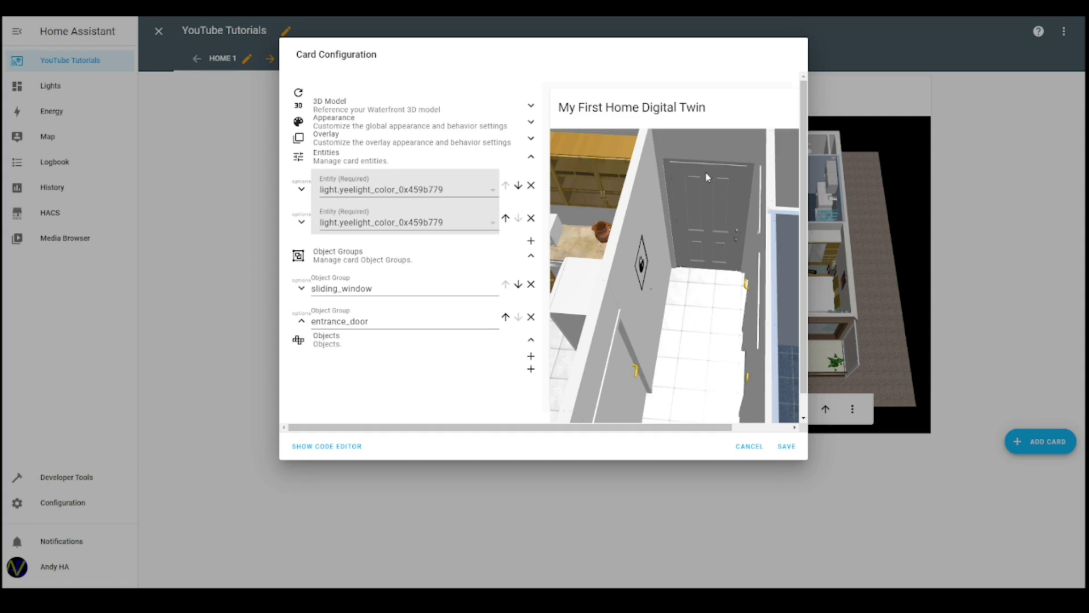
{"action": "double_click", "coordinate": [707, 177]}
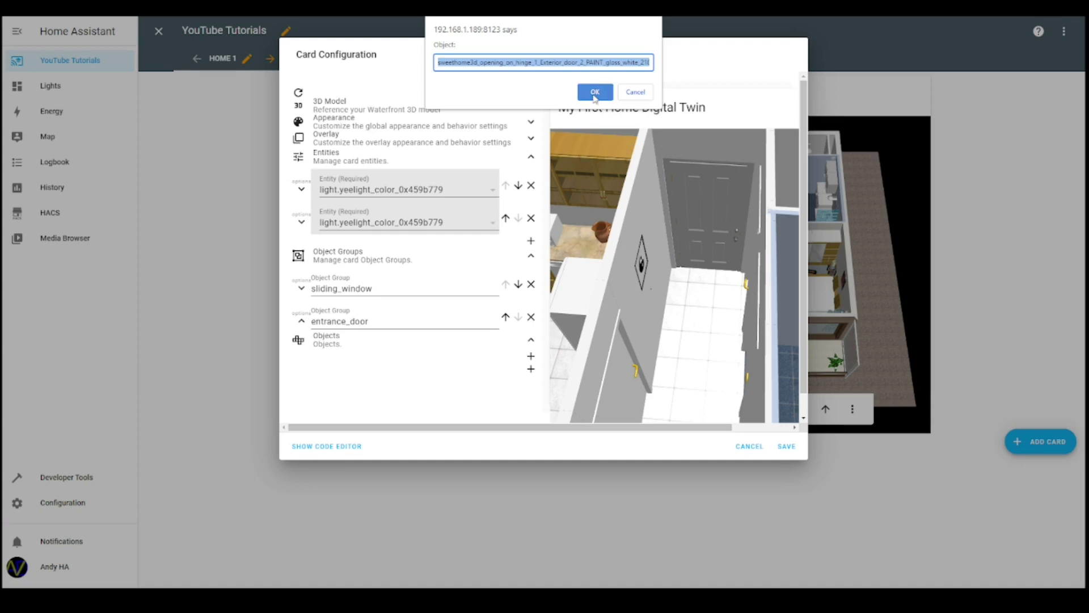
{"action": "left_click", "coordinate": [594, 93]}
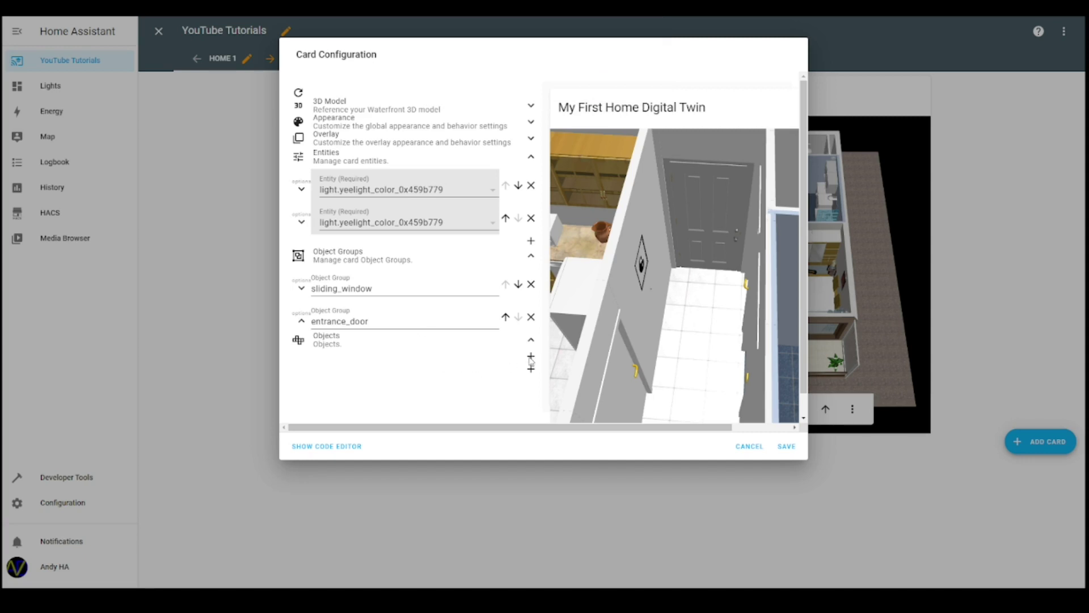
Add the copied PAINT_gloss_white_218 id as entrance_door's first Object Id
{"action": "left_click", "coordinate": [531, 357]}
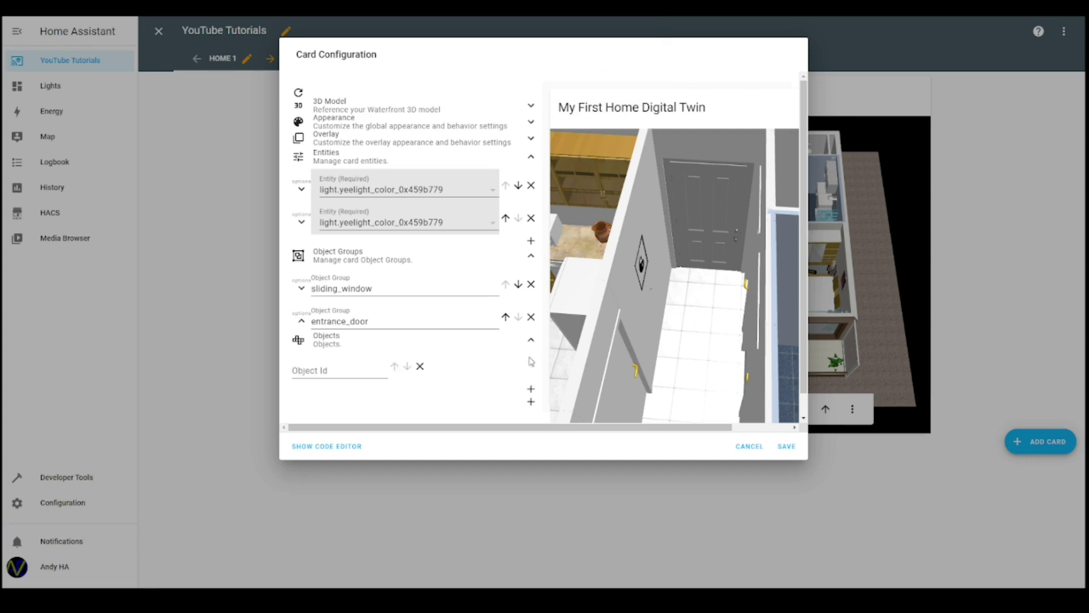
{"action": "left_click", "coordinate": [340, 370]}
{"action": "key", "text": "ctrl+v"}
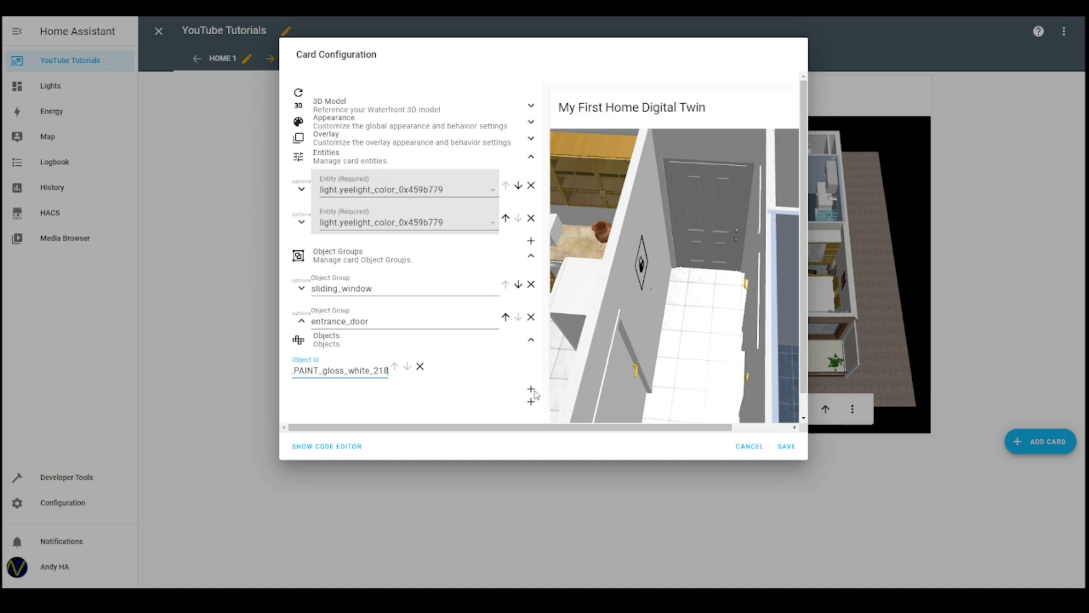
Add the door's aluminium metal part id as entrance_door's second Object Id
{"action": "left_click", "coordinate": [533, 389]}
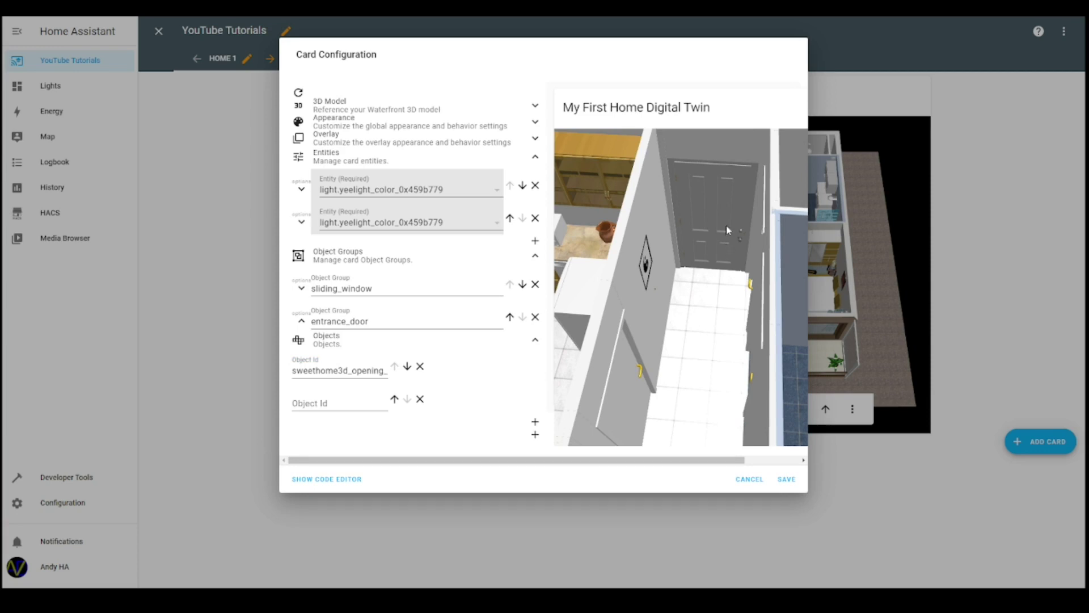
{"action": "left_click_drag", "start_coordinate": [728, 230], "coordinate": [694, 305]}
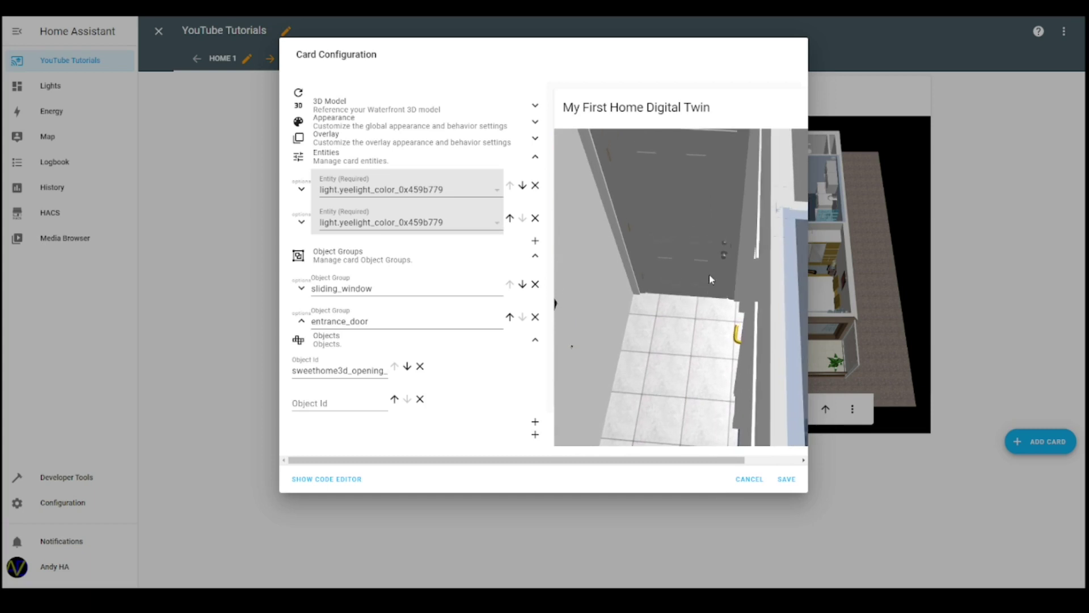
{"action": "double_click", "coordinate": [725, 247]}
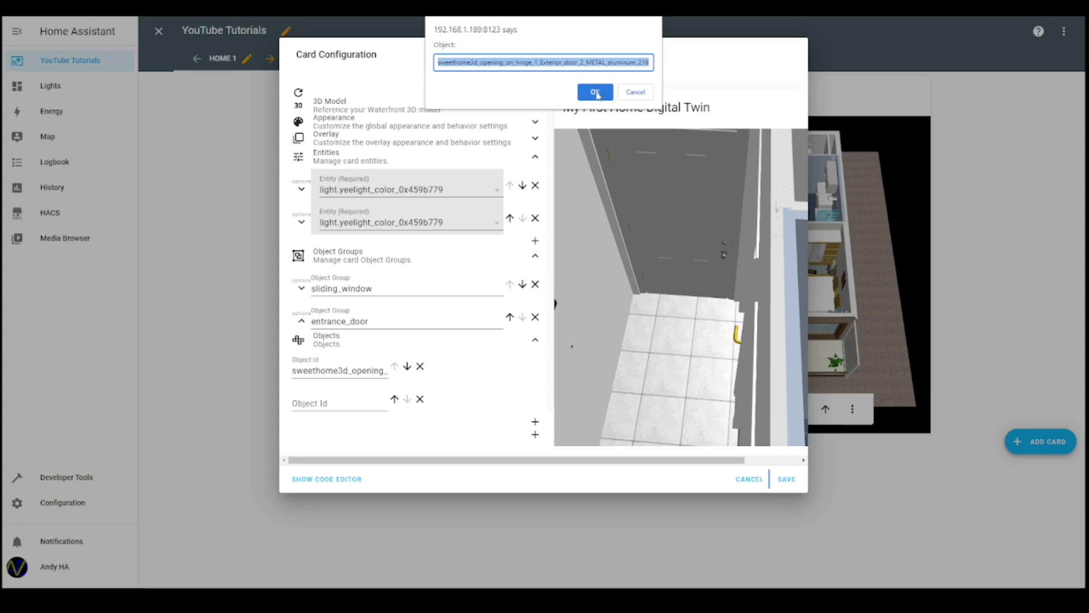
{"action": "left_click", "coordinate": [595, 92]}
{"action": "left_click", "coordinate": [310, 404]}
{"action": "key", "text": "ctrl+v"}
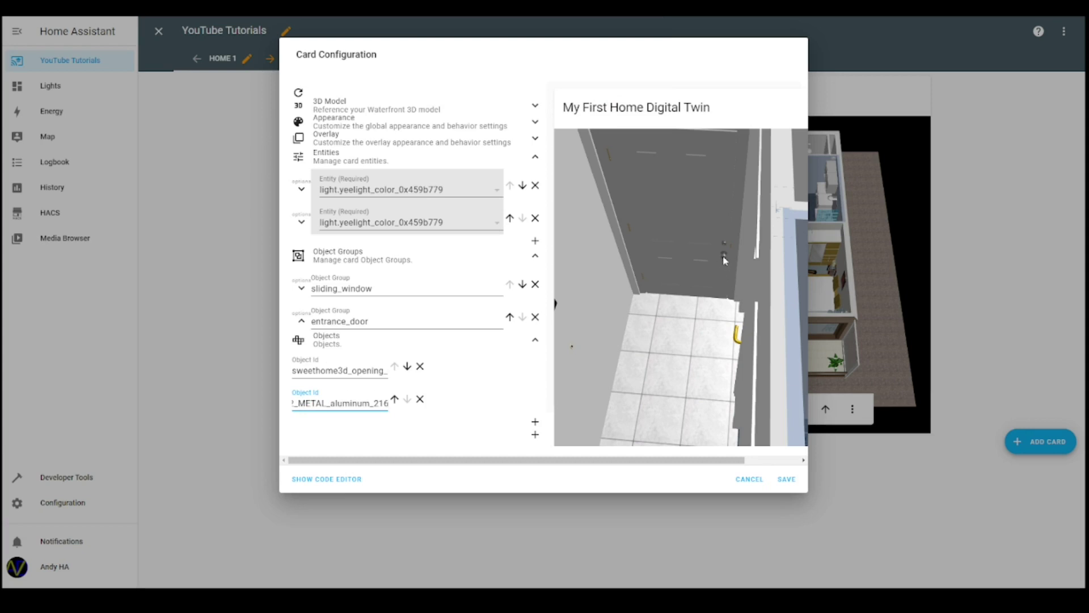
Check another door part's id and orbit the preview closer around the door
{"action": "left_click", "coordinate": [725, 261]}
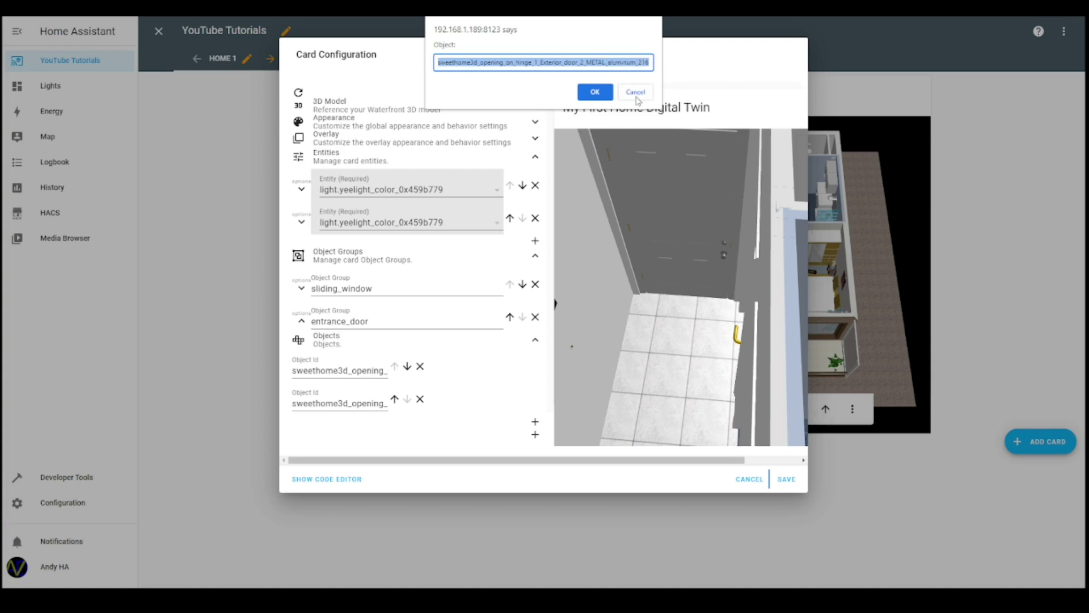
{"action": "left_click", "coordinate": [635, 92]}
{"action": "scroll", "coordinate": [651, 262], "scroll_direction": "up", "scroll_amount": 1}
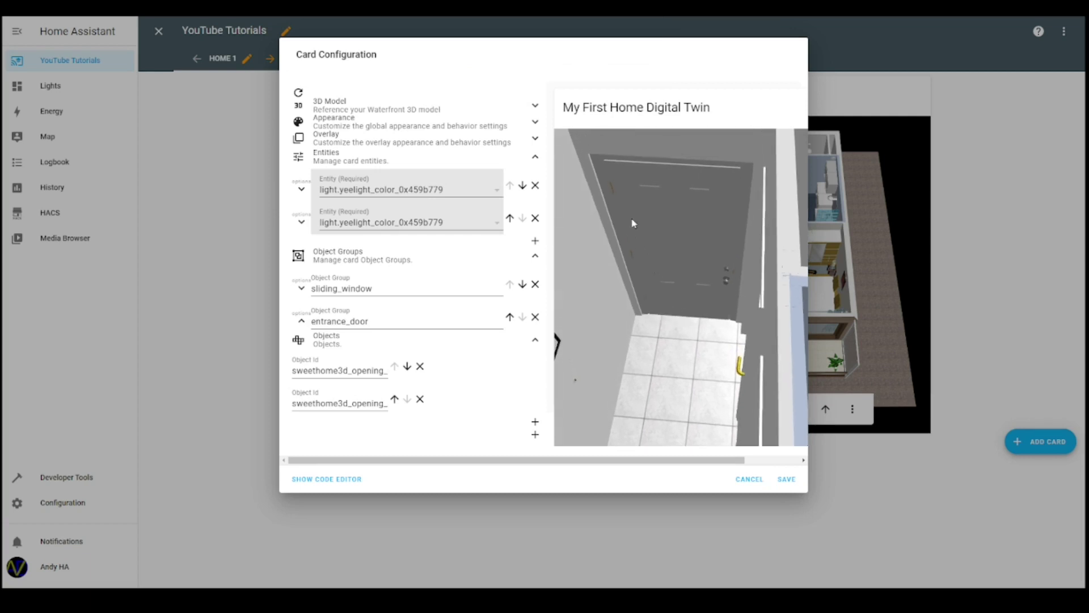
{"action": "scroll", "coordinate": [636, 187], "scroll_direction": "up", "scroll_amount": 2}
{"action": "left_click_drag", "start_coordinate": [619, 191], "coordinate": [722, 284]}
{"action": "scroll", "coordinate": [651, 239], "scroll_direction": "up", "scroll_amount": 2}
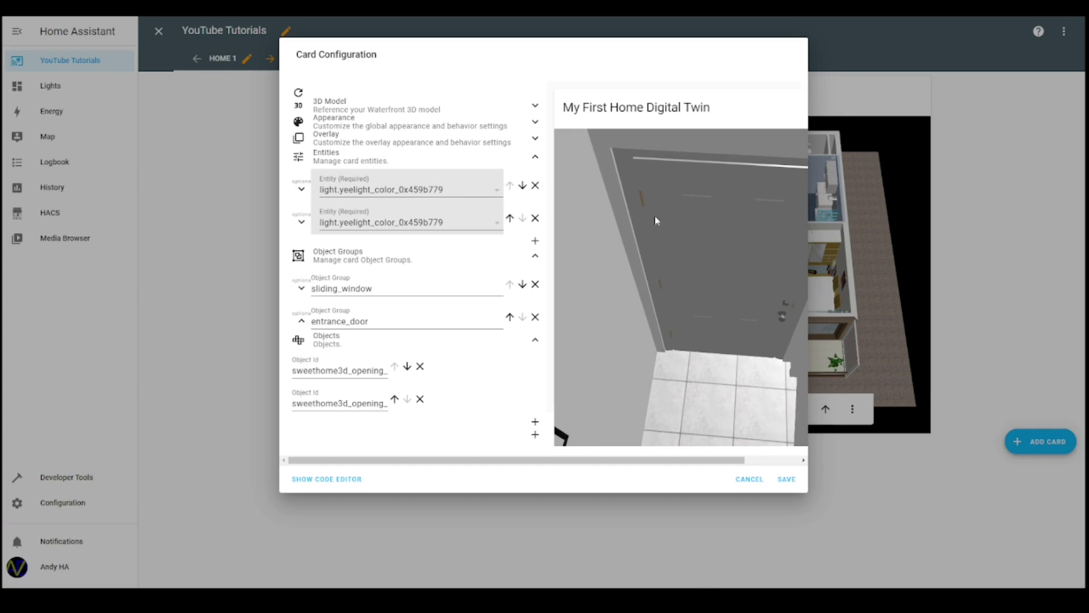
{"action": "left_click_drag", "start_coordinate": [657, 220], "coordinate": [683, 222]}
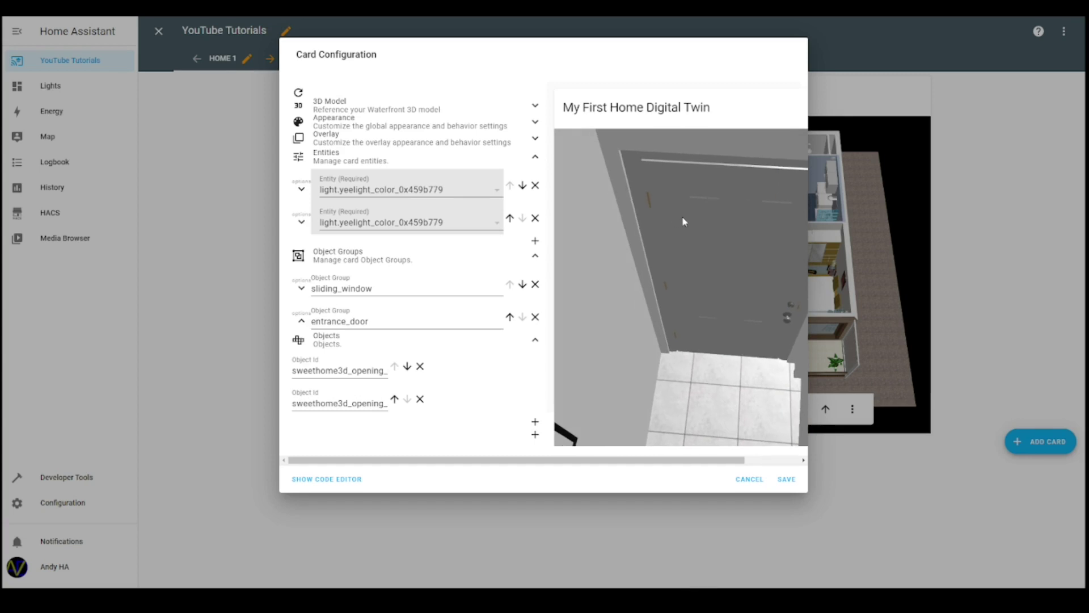
Check door part ids in the preview and add a third Object Id, 215, to entrance_door
{"action": "double_click", "coordinate": [648, 196]}
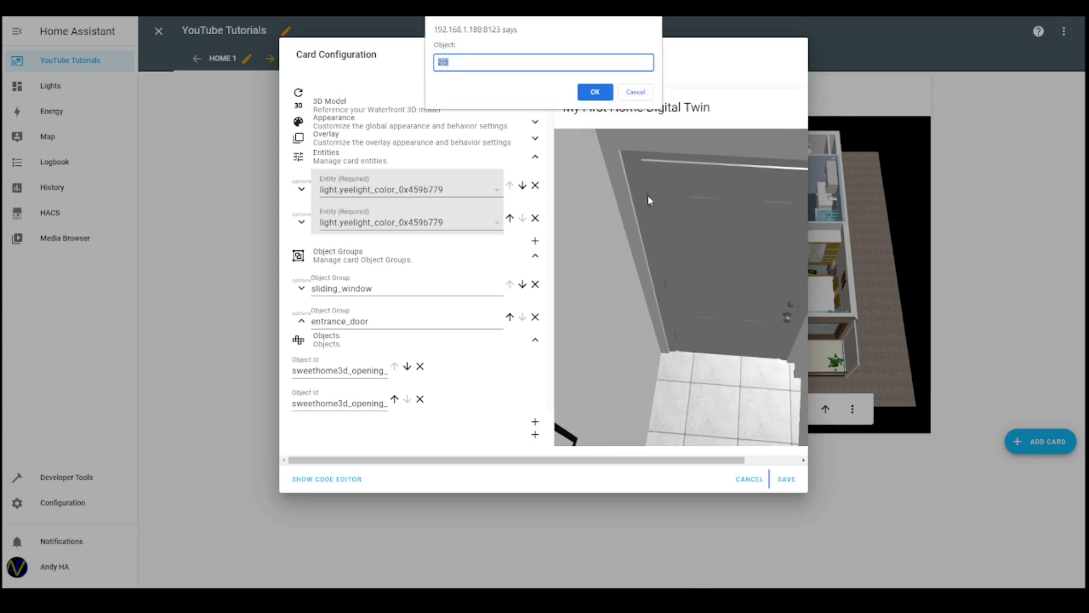
{"action": "left_click", "coordinate": [635, 92]}
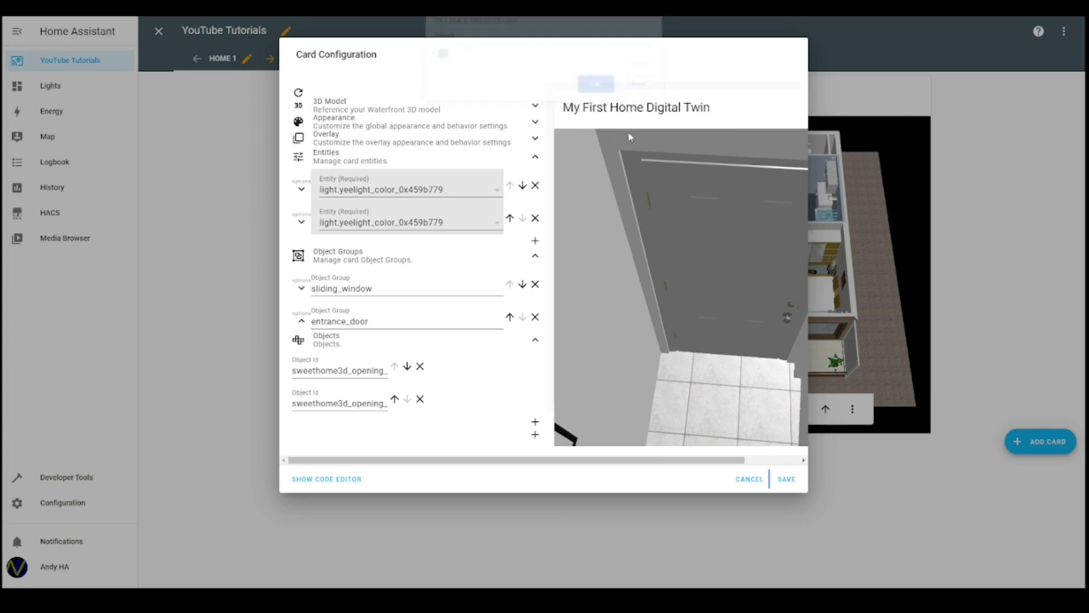
{"action": "left_click_drag", "start_coordinate": [674, 237], "coordinate": [659, 253]}
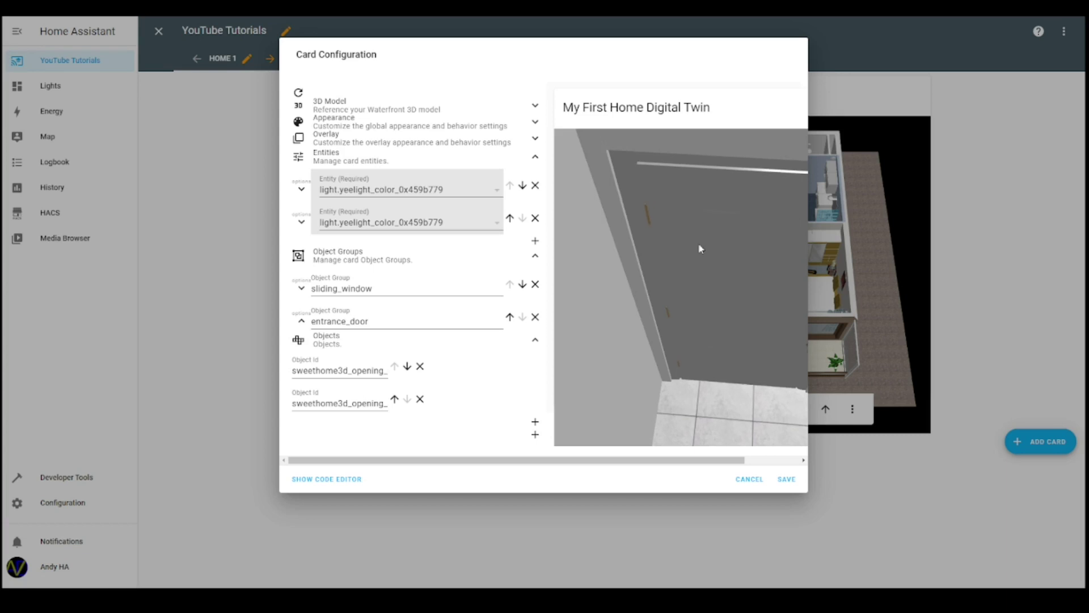
{"action": "double_click", "coordinate": [648, 209]}
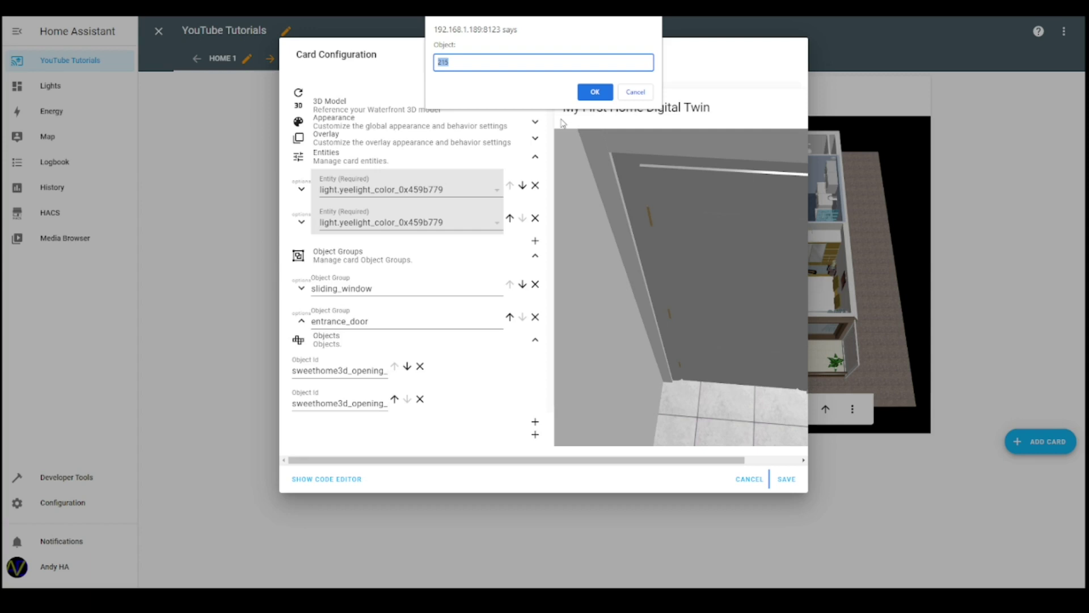
{"action": "left_click", "coordinate": [601, 97]}
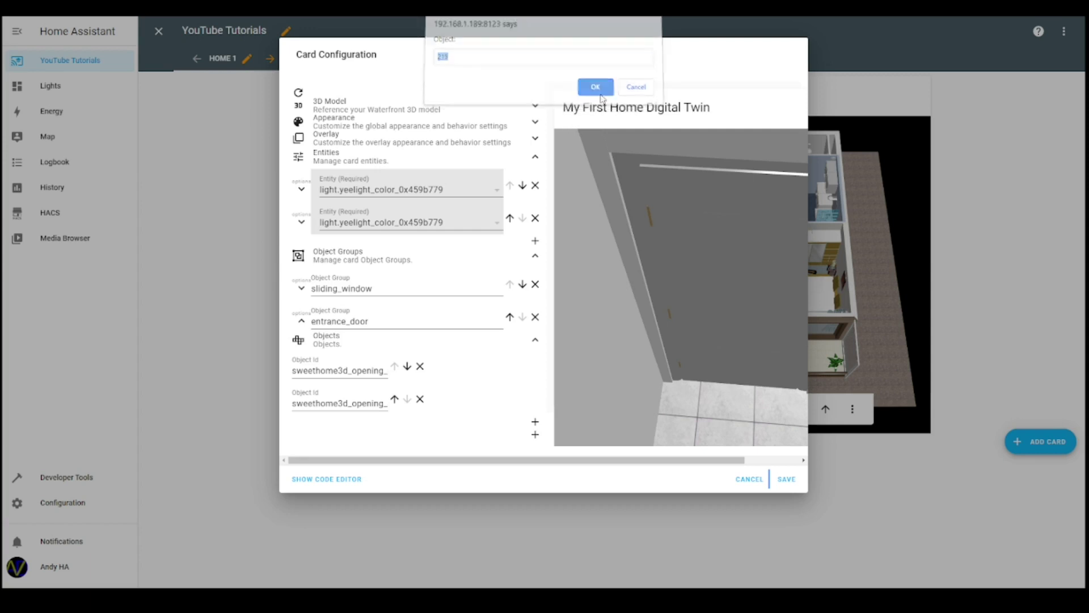
{"action": "left_click", "coordinate": [535, 422]}
{"action": "left_click", "coordinate": [341, 436]}
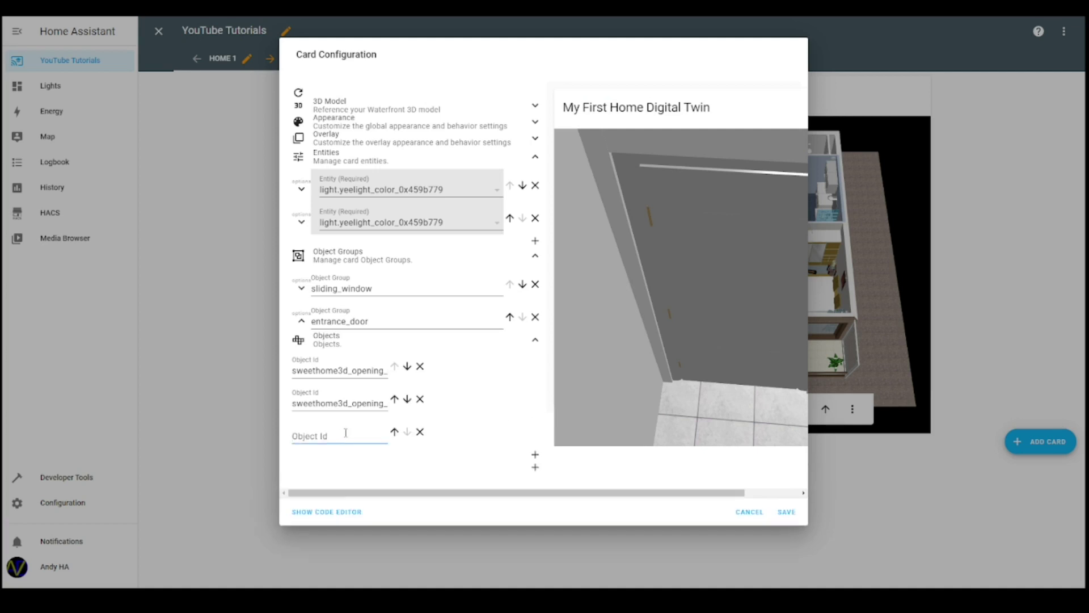
{"action": "type", "text": "215"}
Look up more door part ids while rotating the preview around the door
{"action": "left_click", "coordinate": [669, 311]}
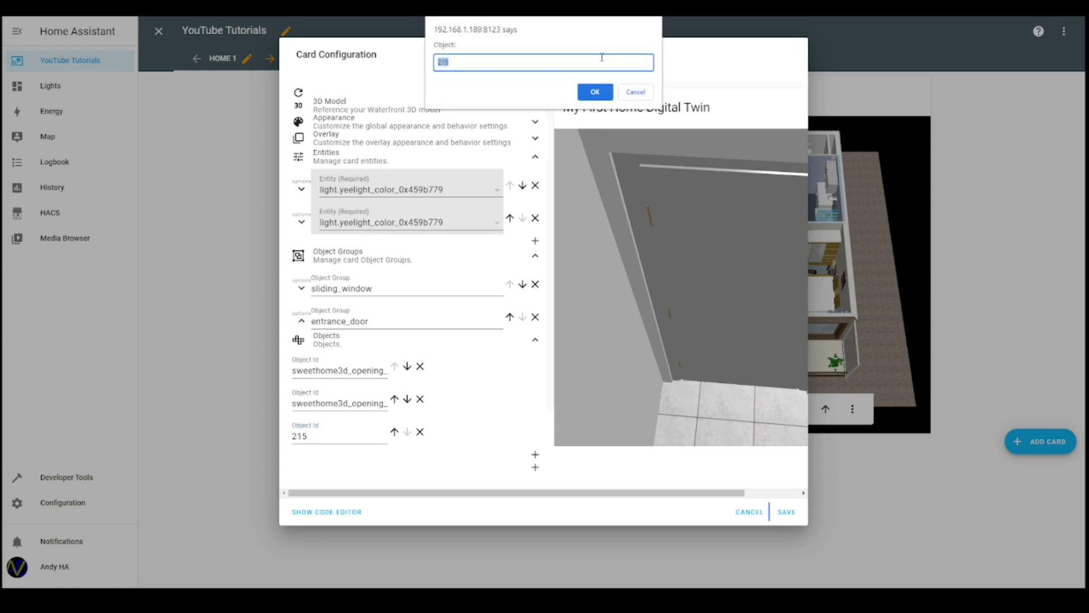
{"action": "left_click", "coordinate": [636, 92]}
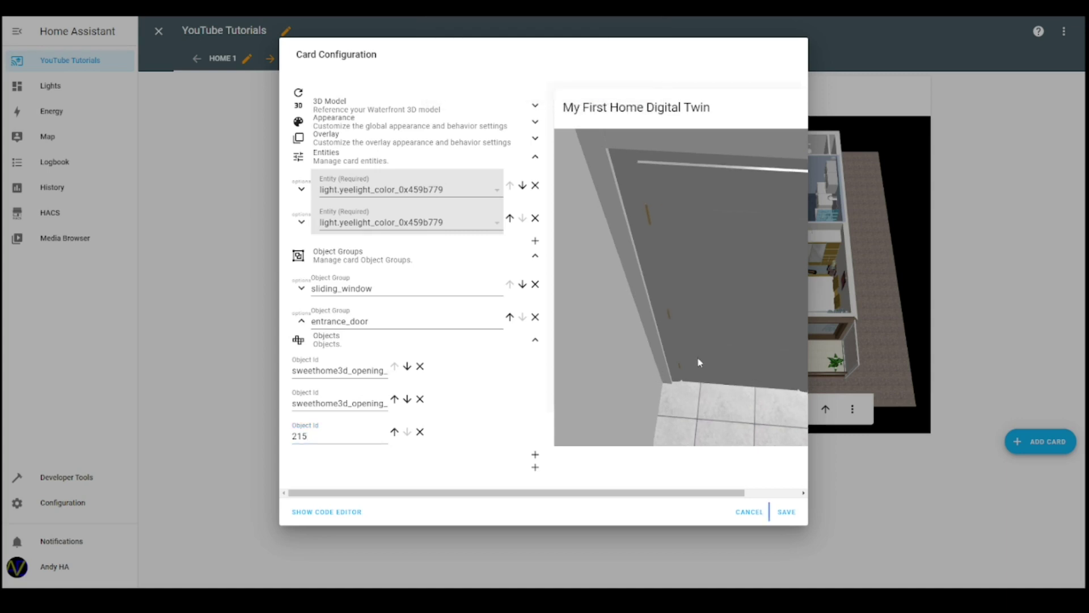
{"action": "left_click_drag", "start_coordinate": [700, 363], "coordinate": [693, 224]}
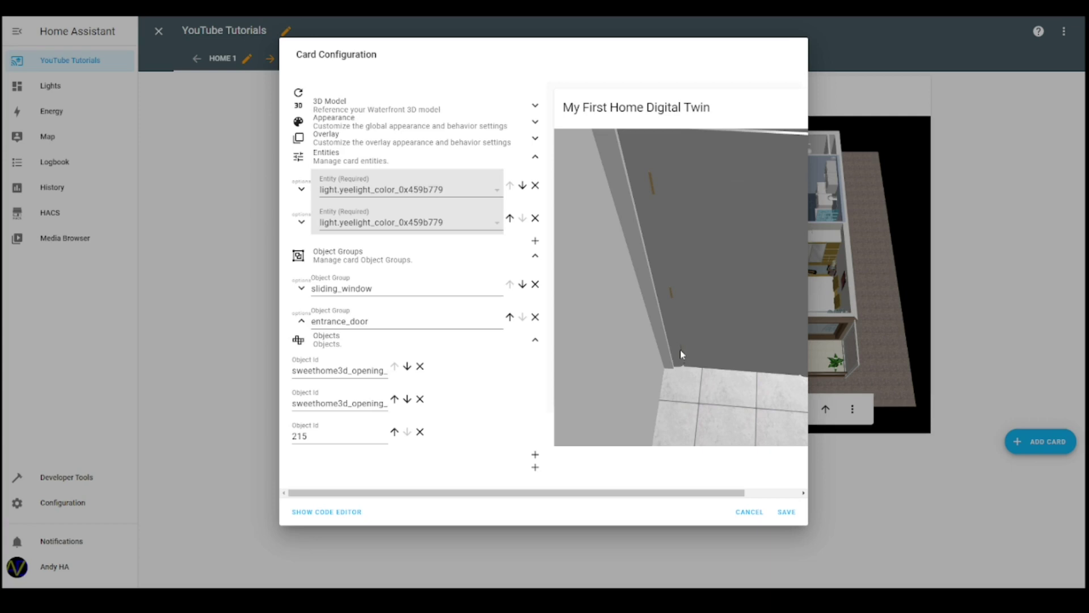
{"action": "left_click", "coordinate": [682, 353]}
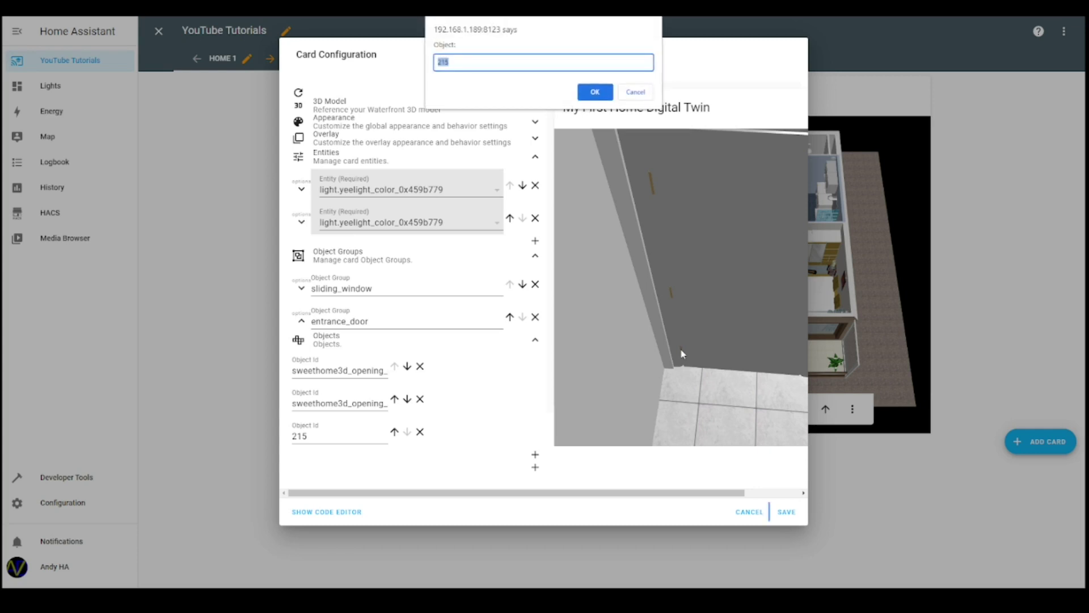
{"action": "left_click", "coordinate": [641, 89]}
{"action": "left_click", "coordinate": [638, 172]}
{"action": "left_click", "coordinate": [634, 92]}
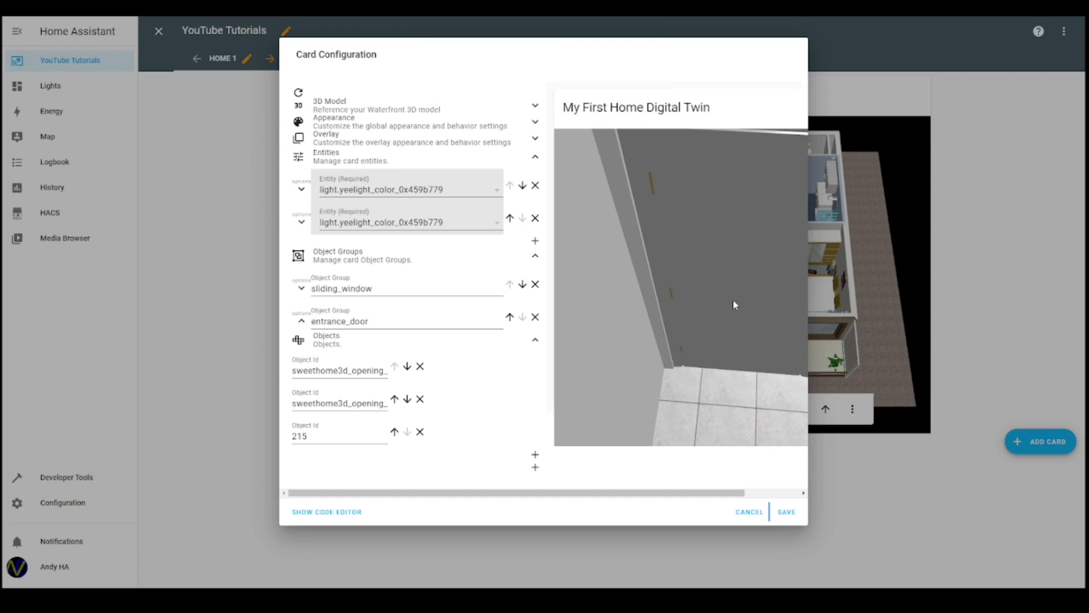
{"action": "left_click_drag", "start_coordinate": [733, 305], "coordinate": [667, 356]}
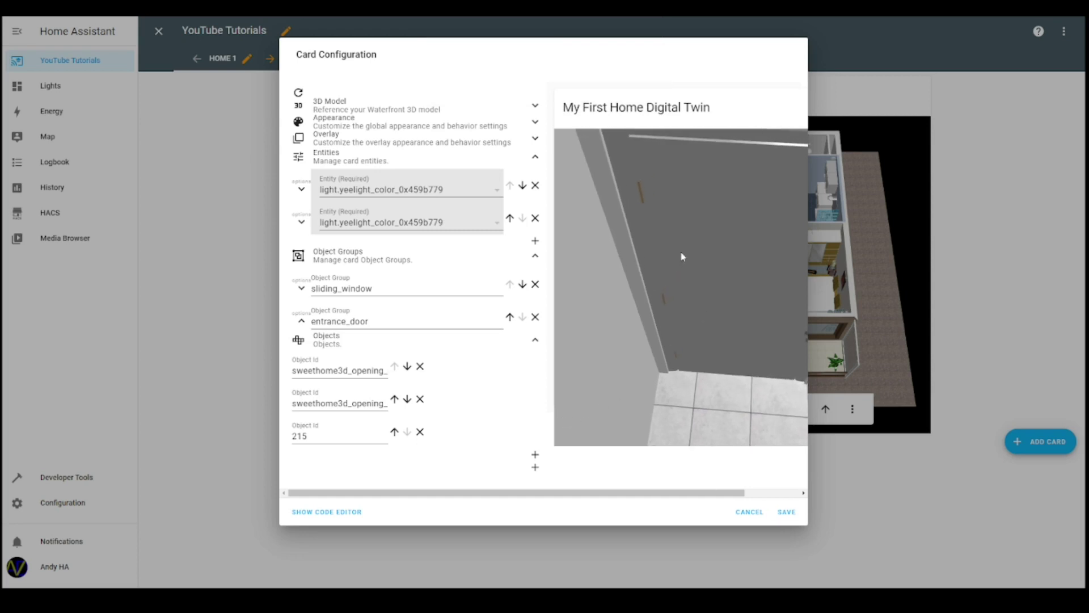
{"action": "mouse_move", "coordinate": [682, 257]}
{"action": "left_mouse_down"}
{"action": "mouse_move", "coordinate": [649, 294]}
{"action": "mouse_move", "coordinate": [673, 275]}
{"action": "mouse_move", "coordinate": [677, 253]}
{"action": "mouse_move", "coordinate": [681, 275]}
{"action": "left_mouse_up"}
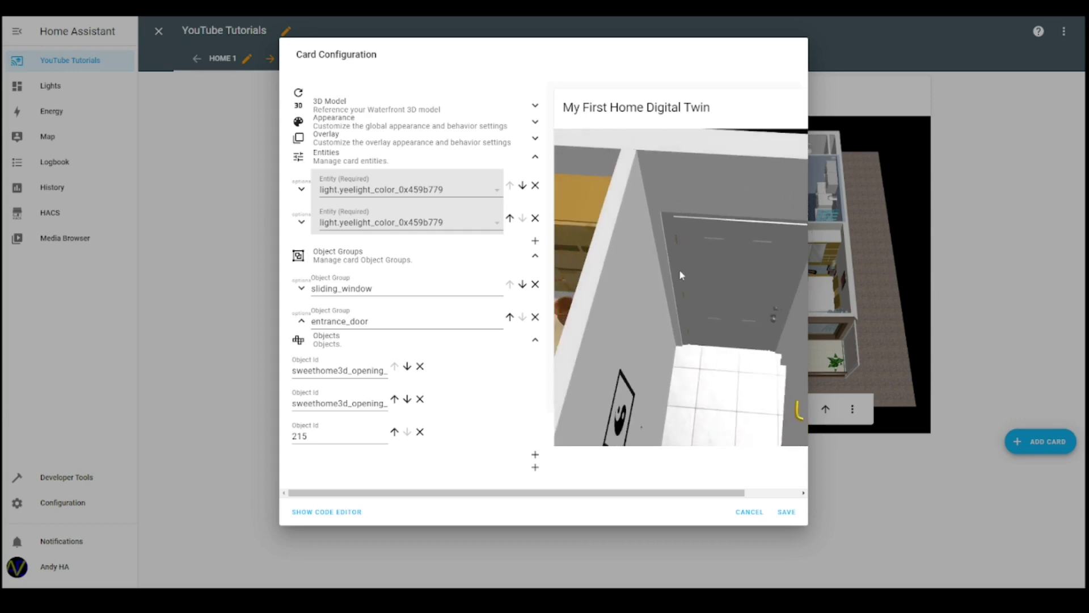
{"action": "scroll", "coordinate": [679, 267], "scroll_direction": "down", "scroll_amount": 3}
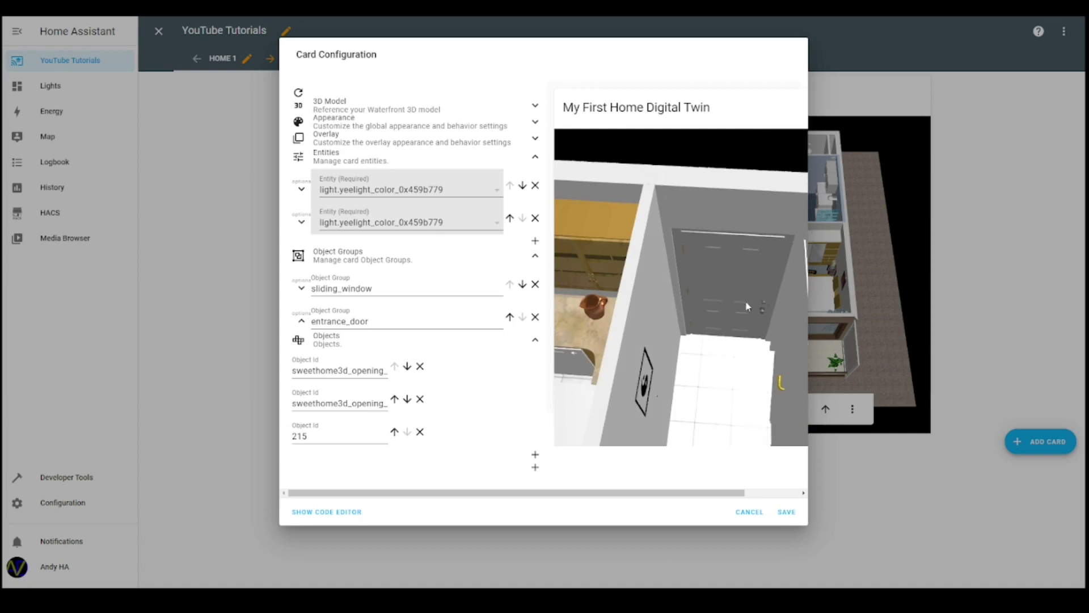
{"action": "left_click_drag", "start_coordinate": [747, 307], "coordinate": [602, 240]}
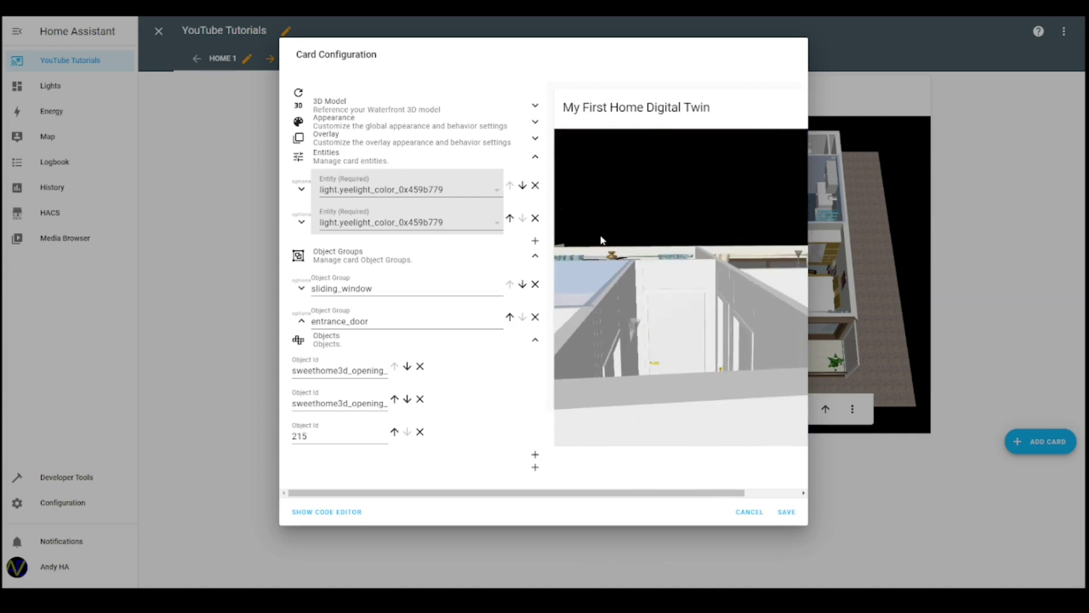
Verify the front door and handle ids against the first entry, then collapse entrance_door's objects
{"action": "double_click", "coordinate": [660, 358]}
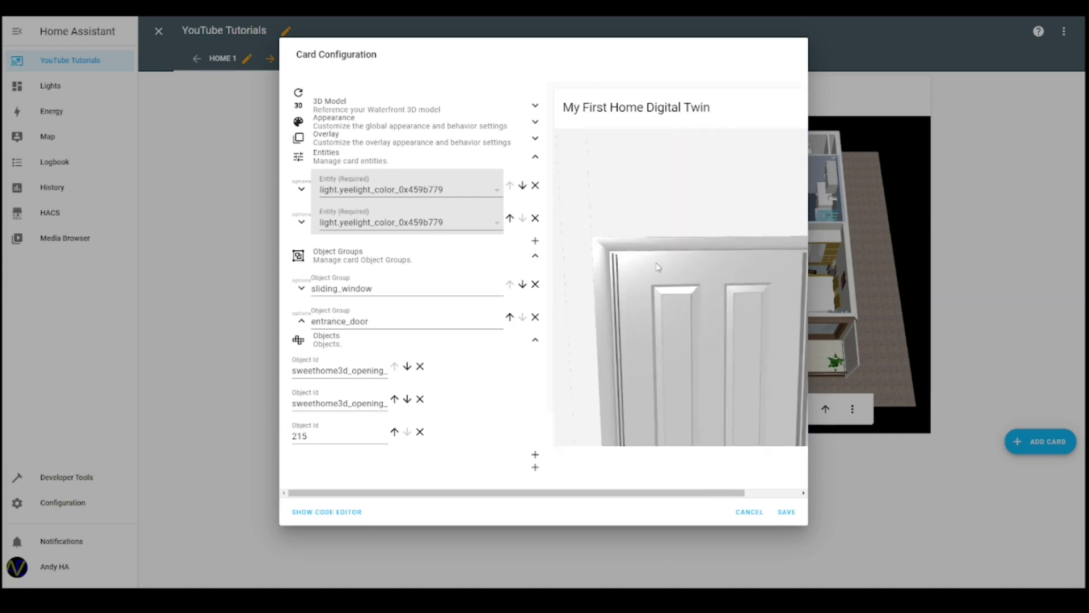
{"action": "left_click", "coordinate": [673, 322]}
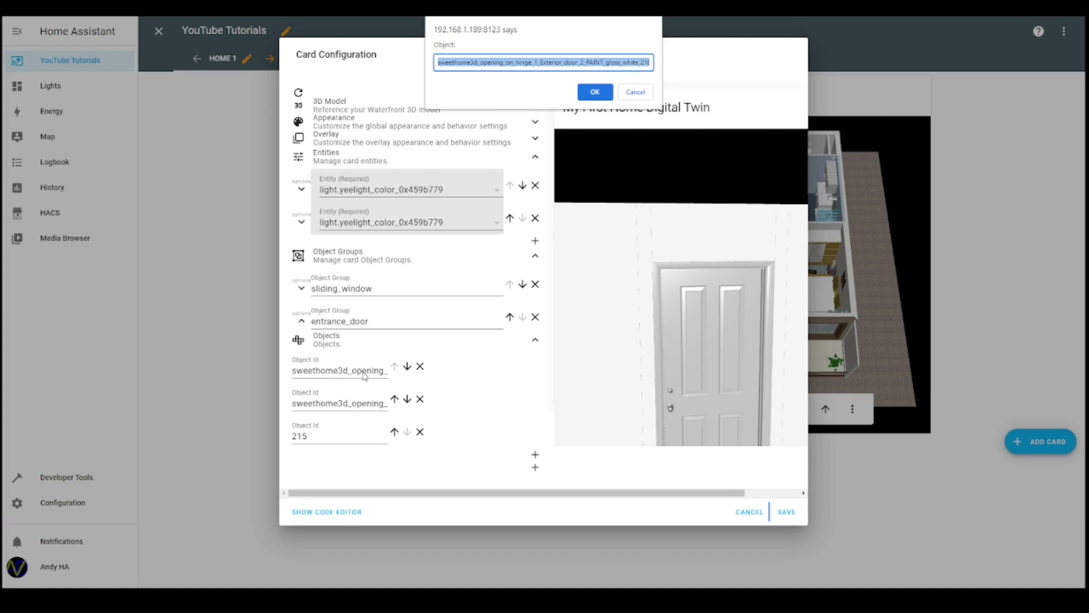
{"action": "left_click", "coordinate": [636, 92]}
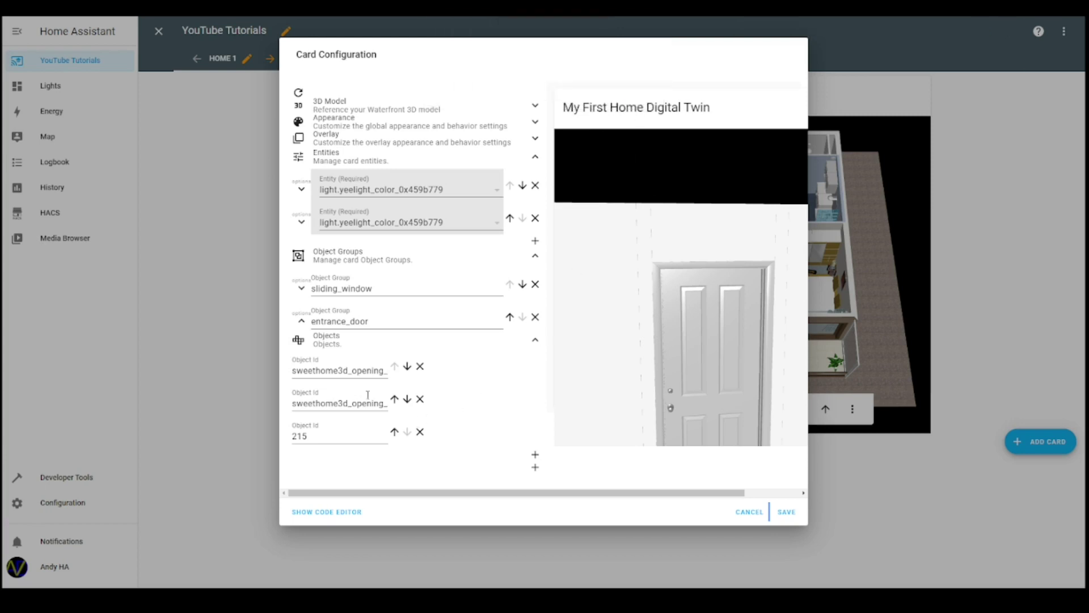
{"action": "left_click", "coordinate": [373, 370]}
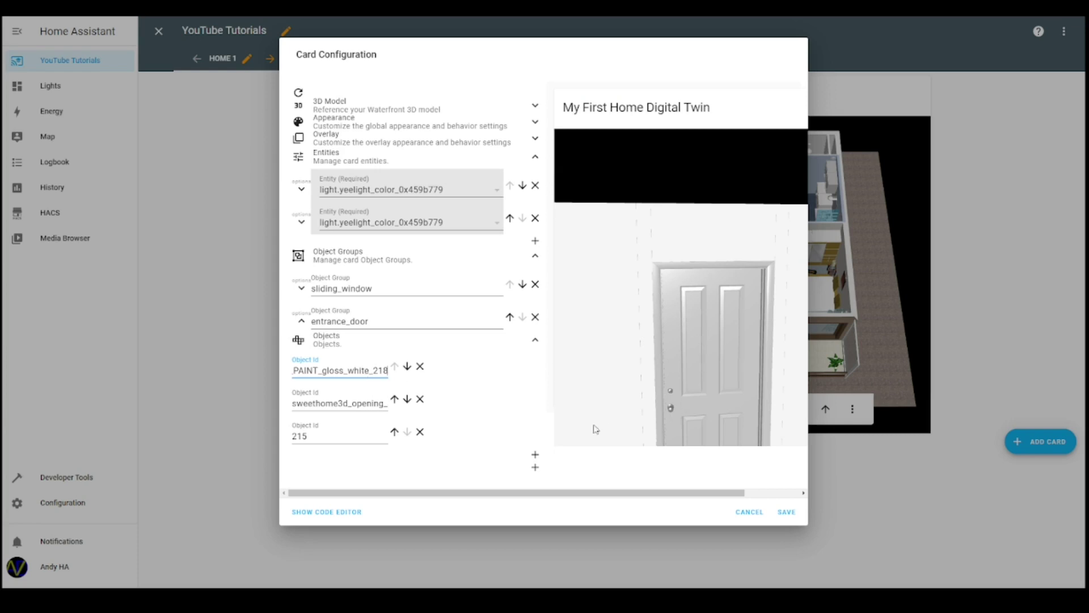
{"action": "left_click", "coordinate": [672, 410]}
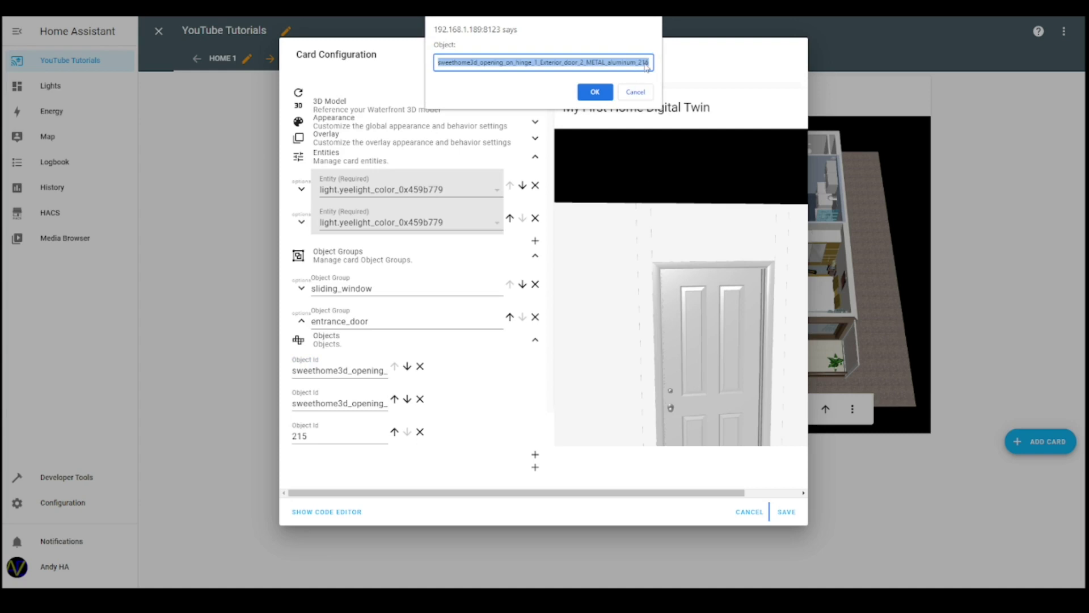
{"action": "left_click", "coordinate": [633, 93]}
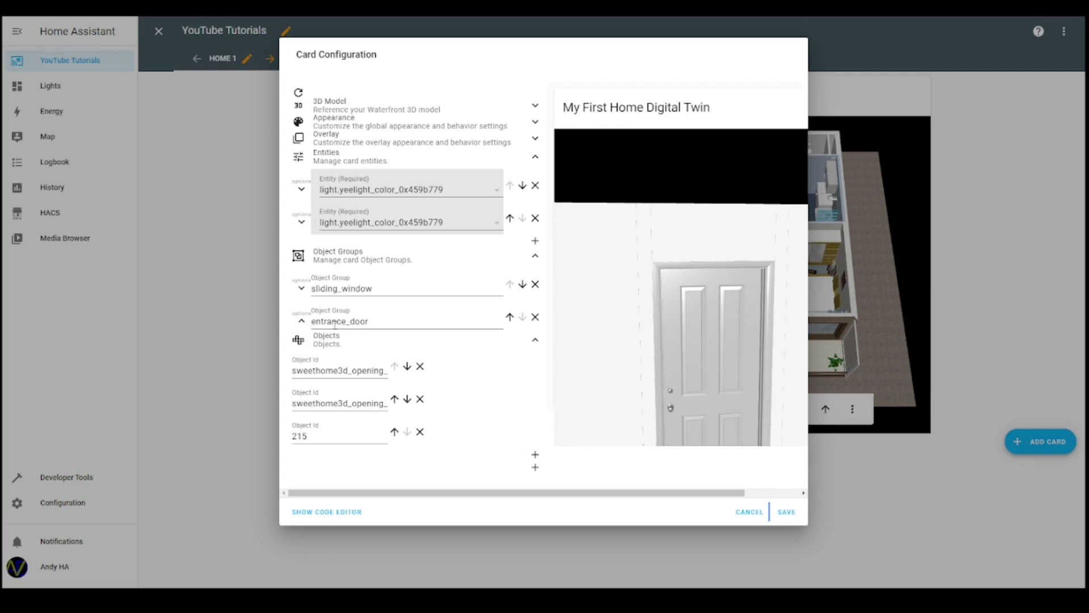
{"action": "left_click", "coordinate": [301, 322]}
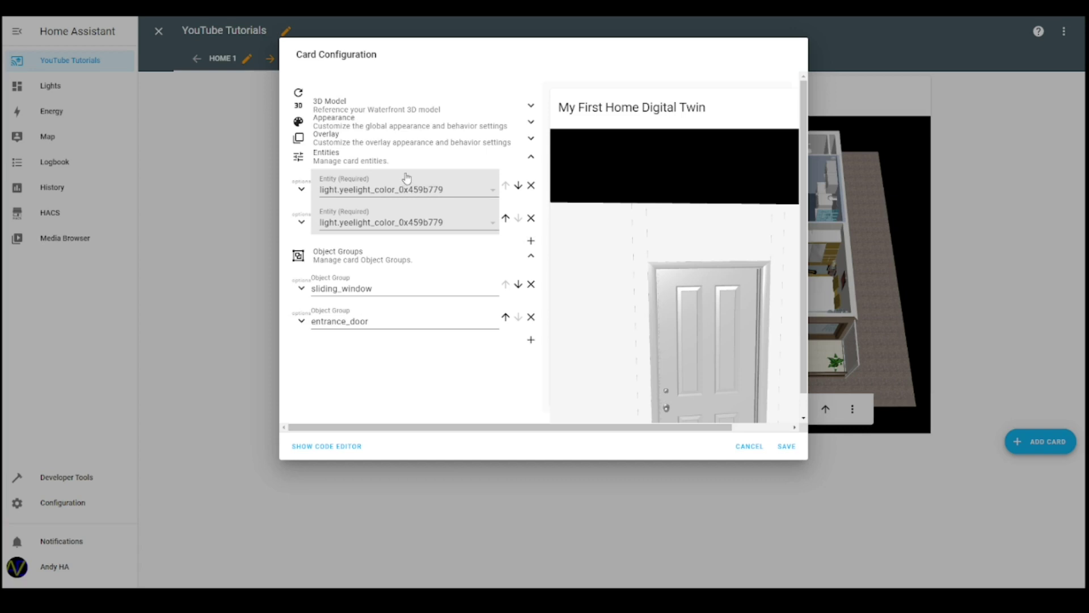
Add a third light.yeelight_color_0x459b779 entity with 3D type hide
{"action": "left_click", "coordinate": [531, 242]}
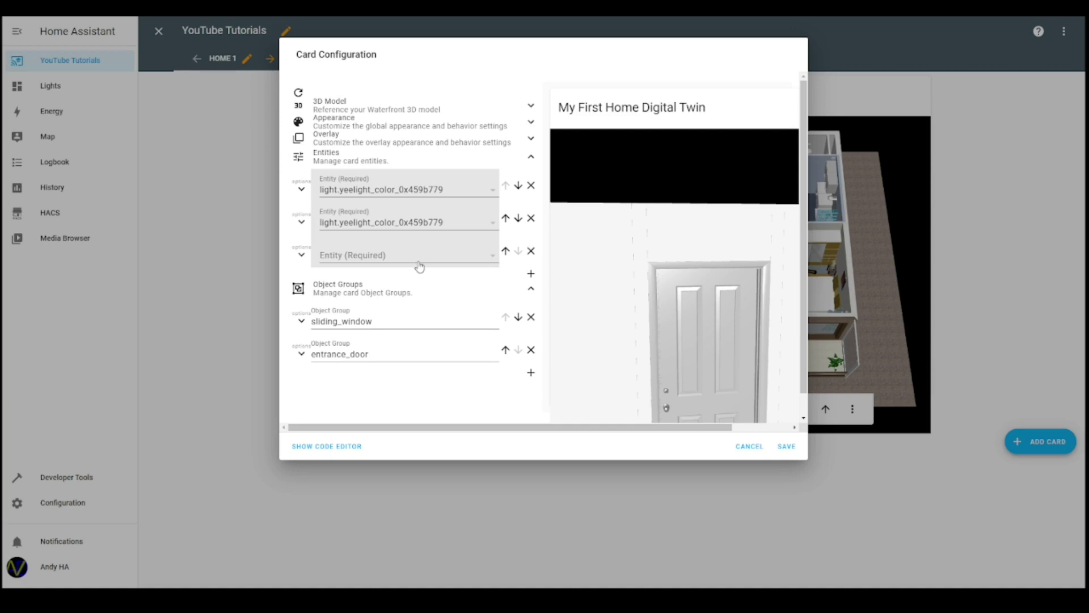
{"action": "left_click", "coordinate": [446, 258]}
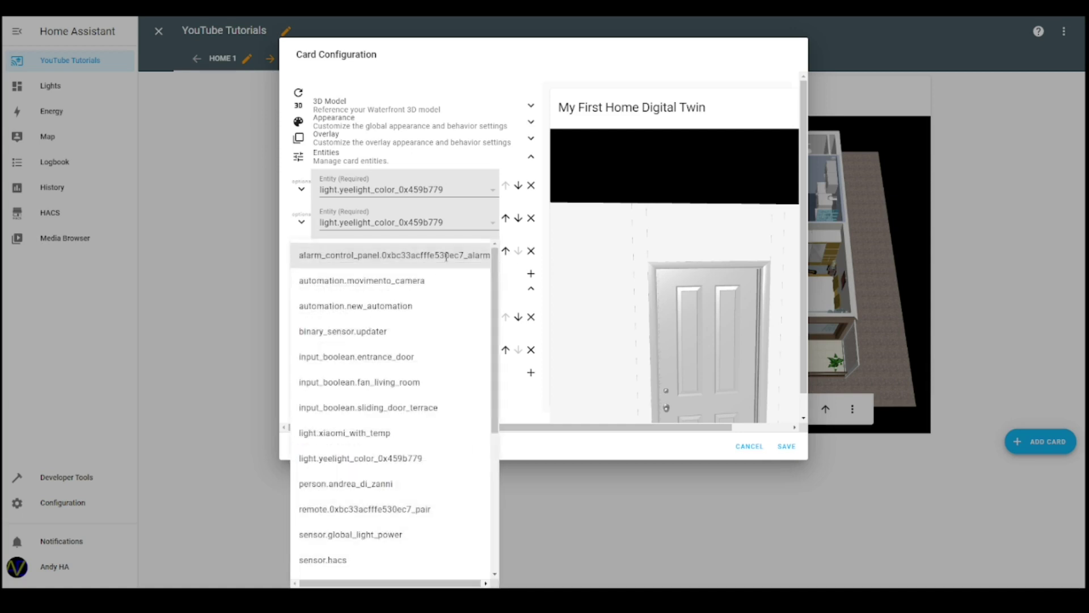
{"action": "left_click", "coordinate": [372, 458]}
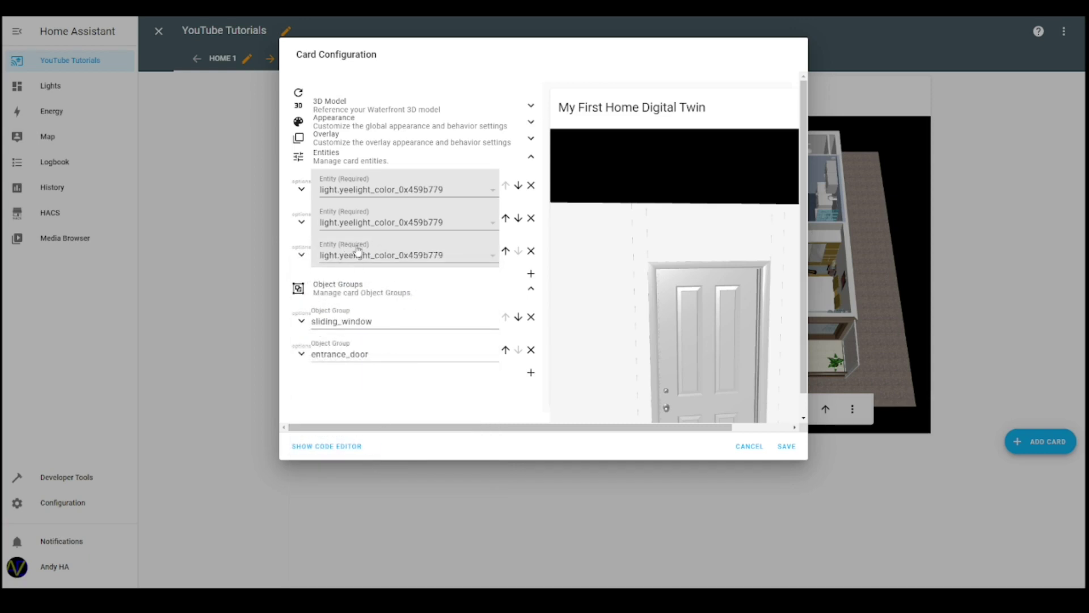
{"action": "left_click", "coordinate": [301, 255]}
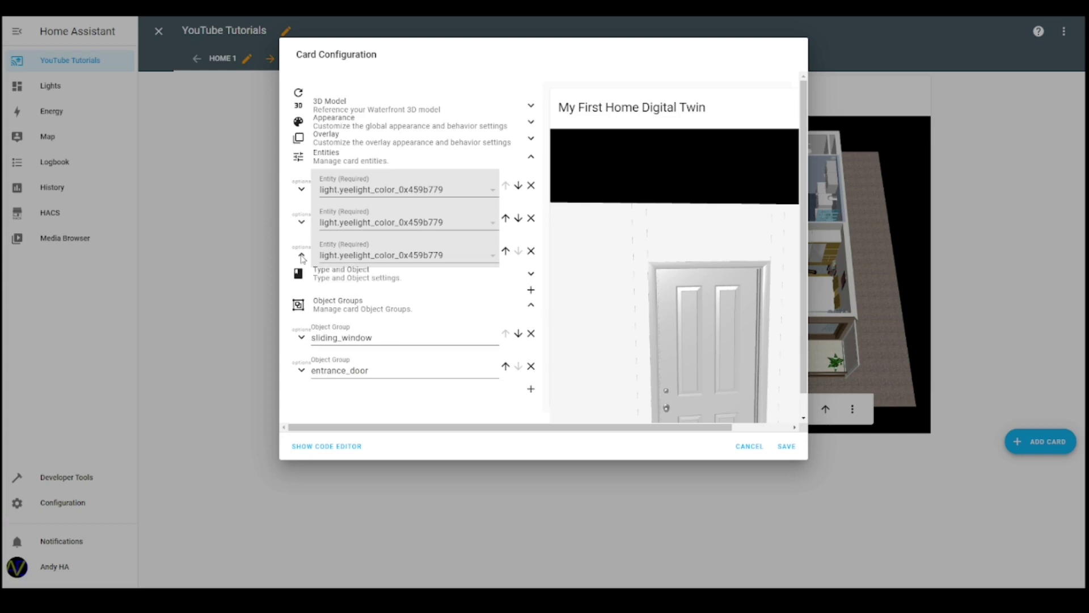
{"action": "left_click", "coordinate": [536, 276]}
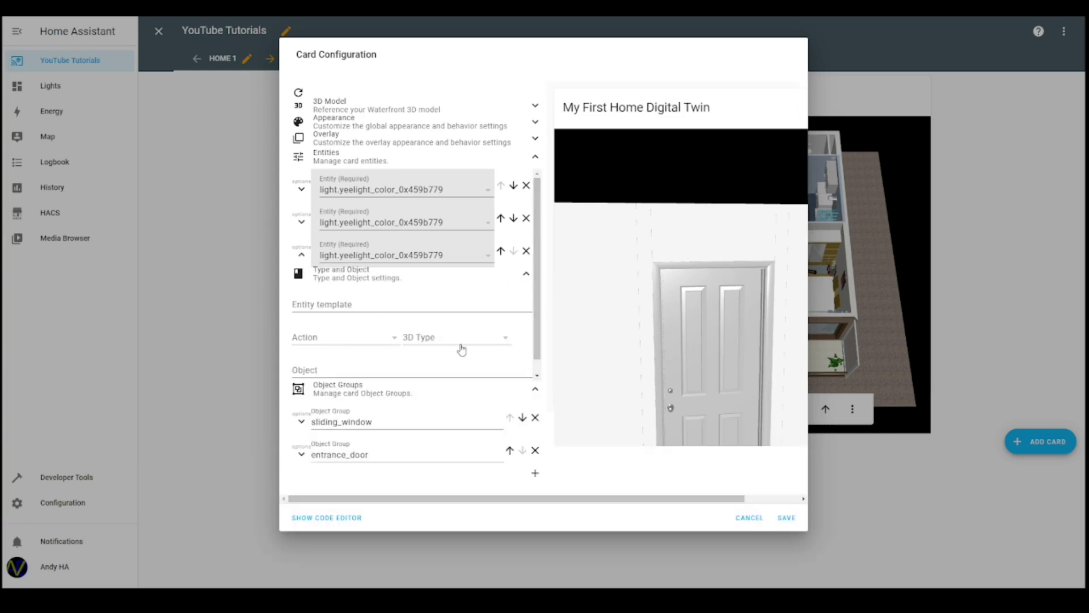
{"action": "left_click", "coordinate": [500, 339]}
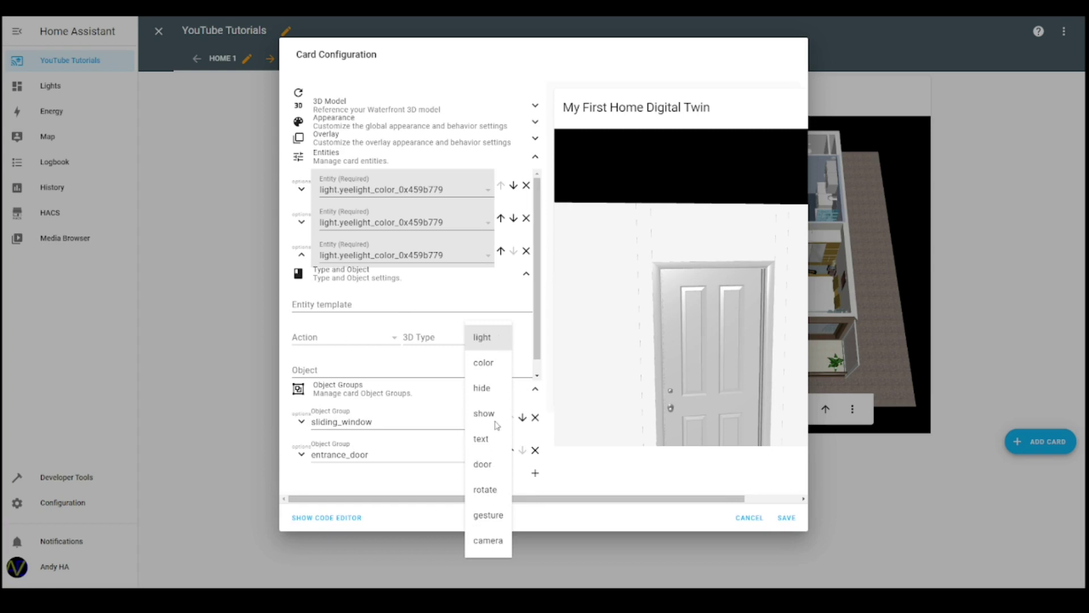
{"action": "left_click", "coordinate": [488, 391]}
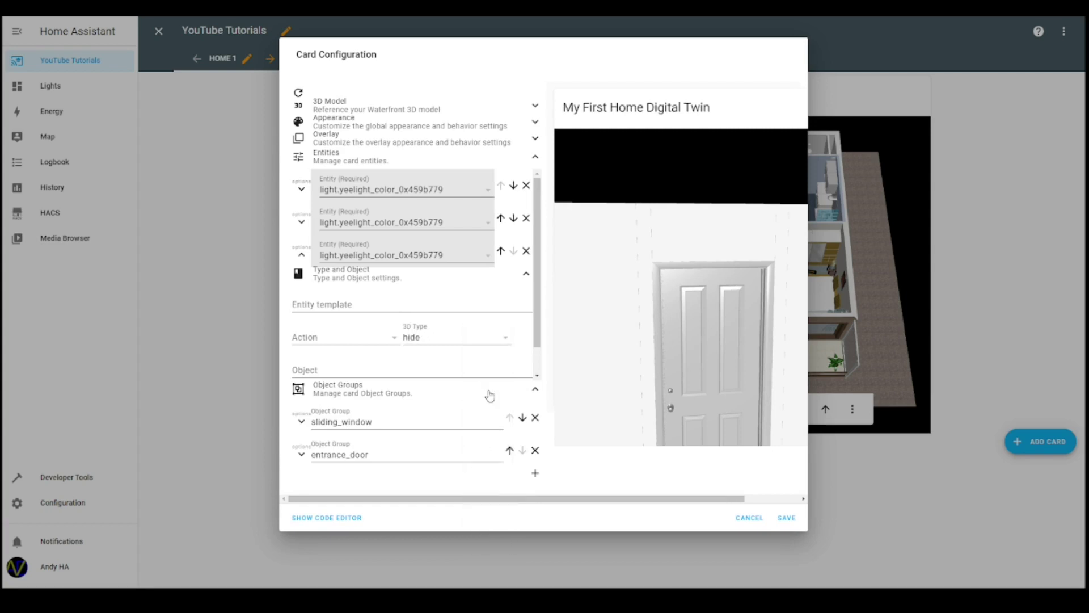
Target the <entrance_door> group and hide it when the light's state is on
{"action": "left_click", "coordinate": [398, 374]}
{"action": "type", "text": "<"}
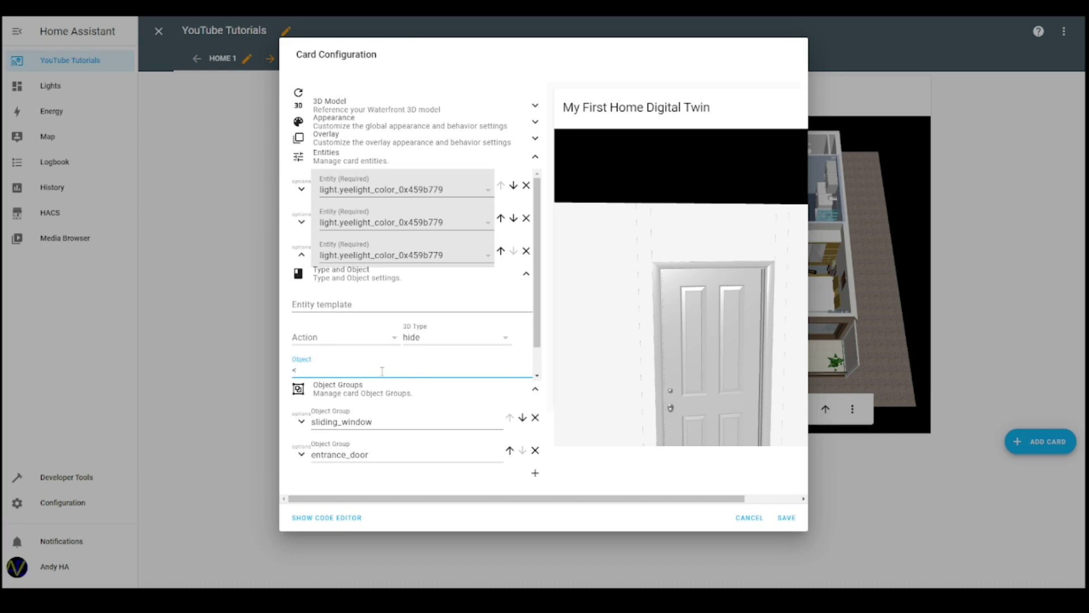
{"action": "type", "text": "entrance_door>"}
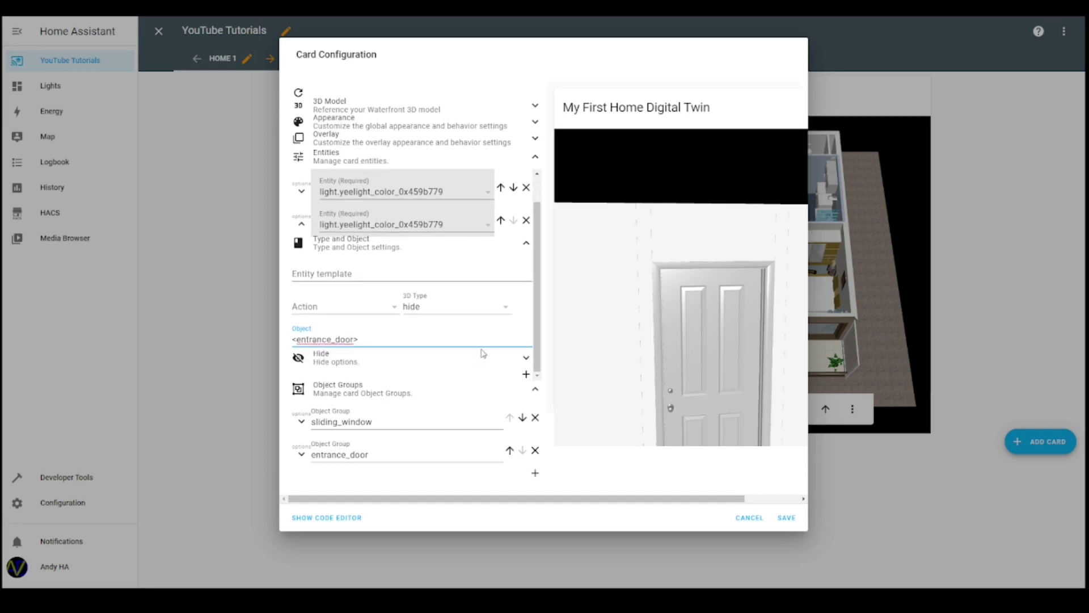
{"action": "left_click", "coordinate": [526, 358]}
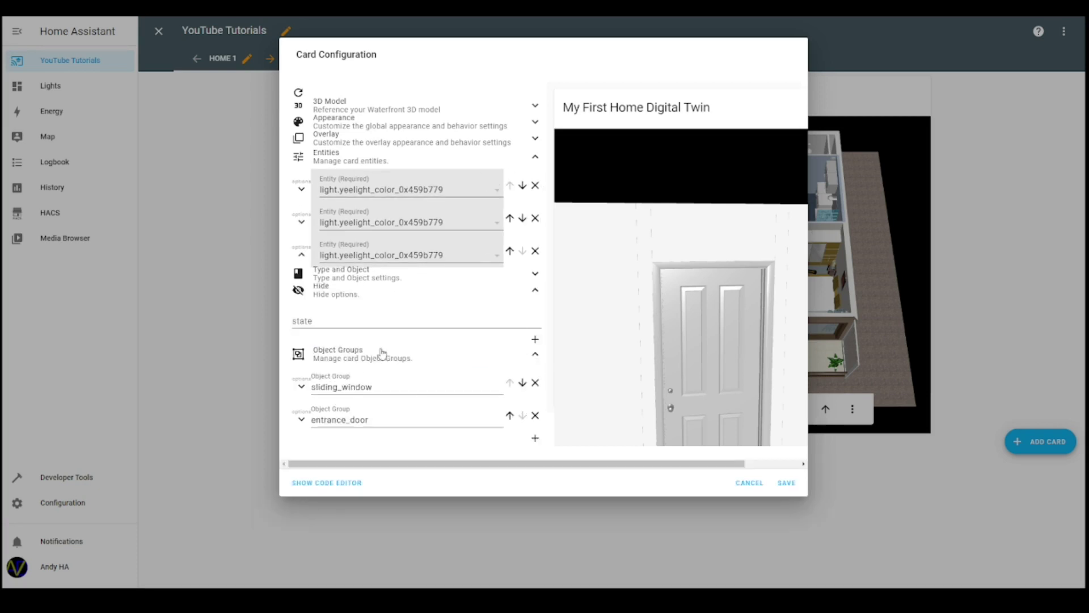
{"action": "left_click", "coordinate": [360, 322]}
{"action": "type", "text": "on"}
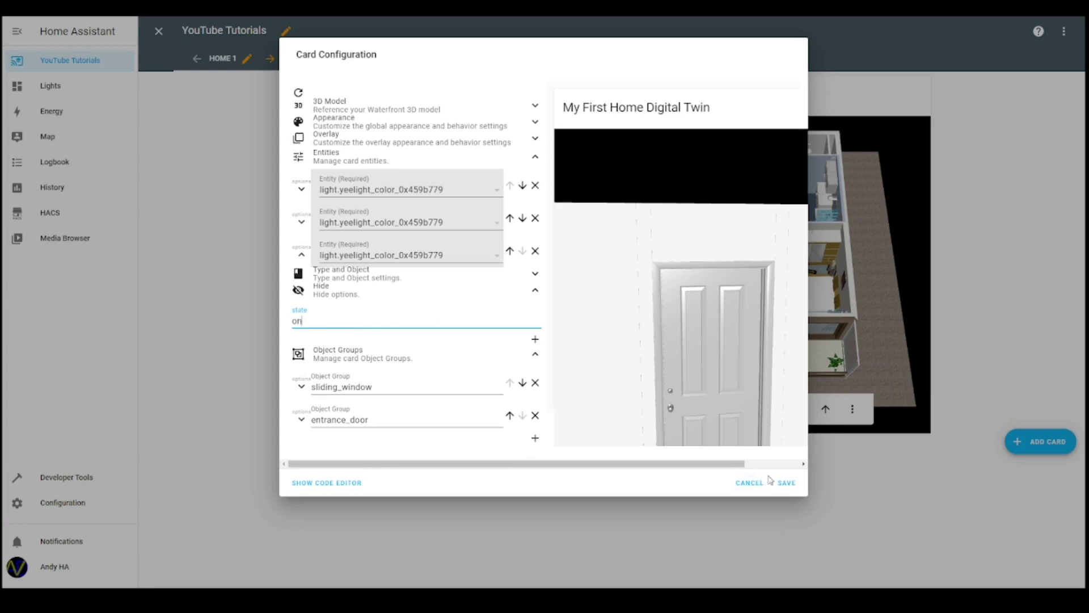
{"action": "left_click", "coordinate": [788, 486]}
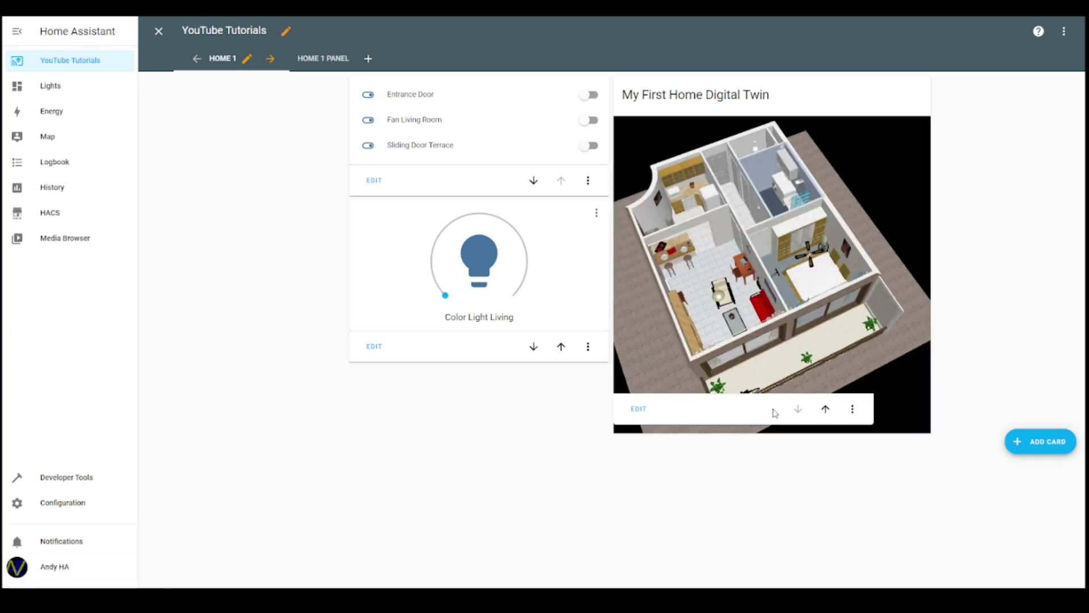
{"action": "left_click_drag", "start_coordinate": [793, 248], "coordinate": [768, 239]}
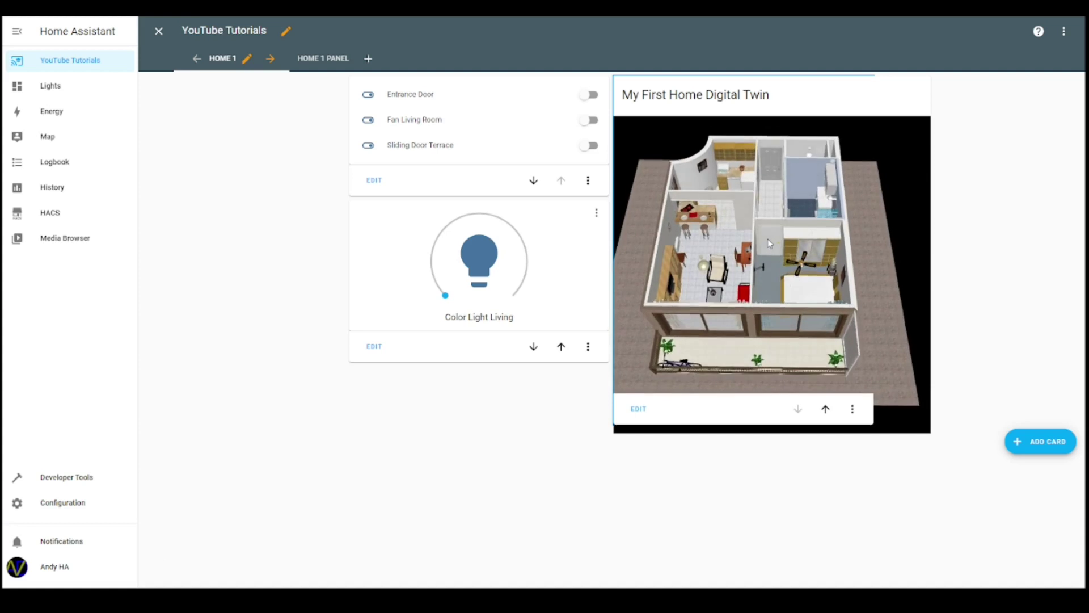
{"action": "scroll", "coordinate": [750, 246], "scroll_direction": "up", "scroll_amount": 3}
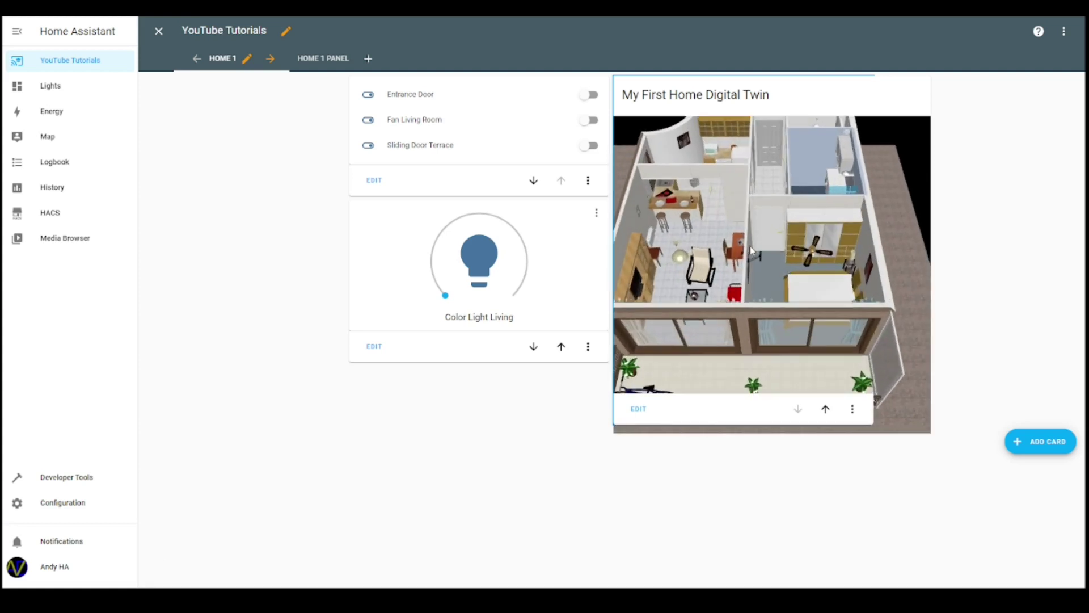
{"action": "left_click", "coordinate": [474, 253]}
{"action": "left_click_drag", "start_coordinate": [794, 256], "coordinate": [766, 224]}
{"action": "left_click", "coordinate": [471, 257]}
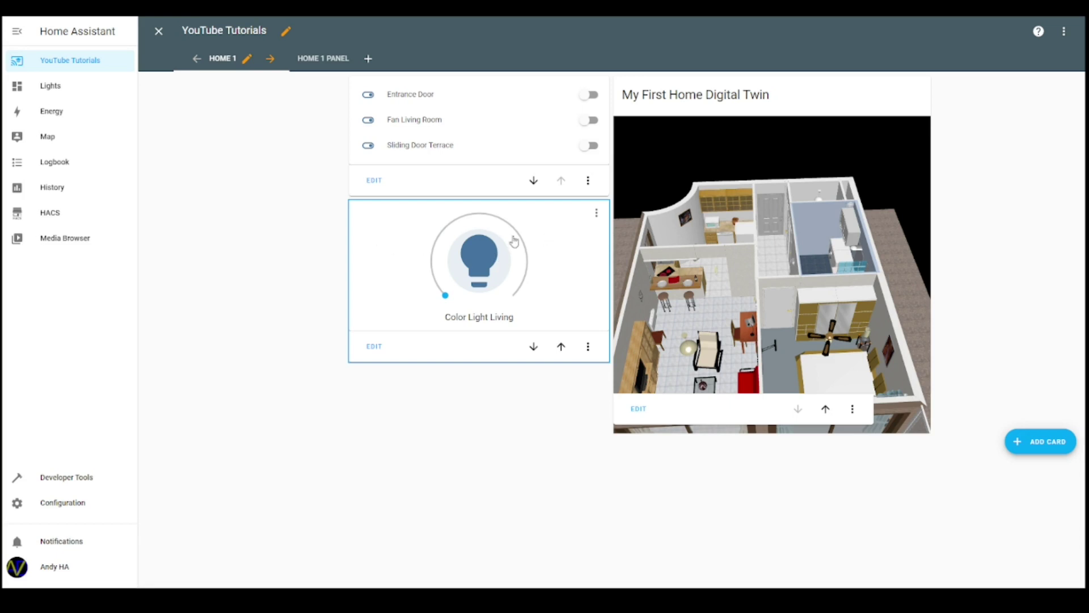
{"action": "left_click", "coordinate": [806, 216]}
{"action": "left_click_drag", "start_coordinate": [794, 319], "coordinate": [763, 303]}
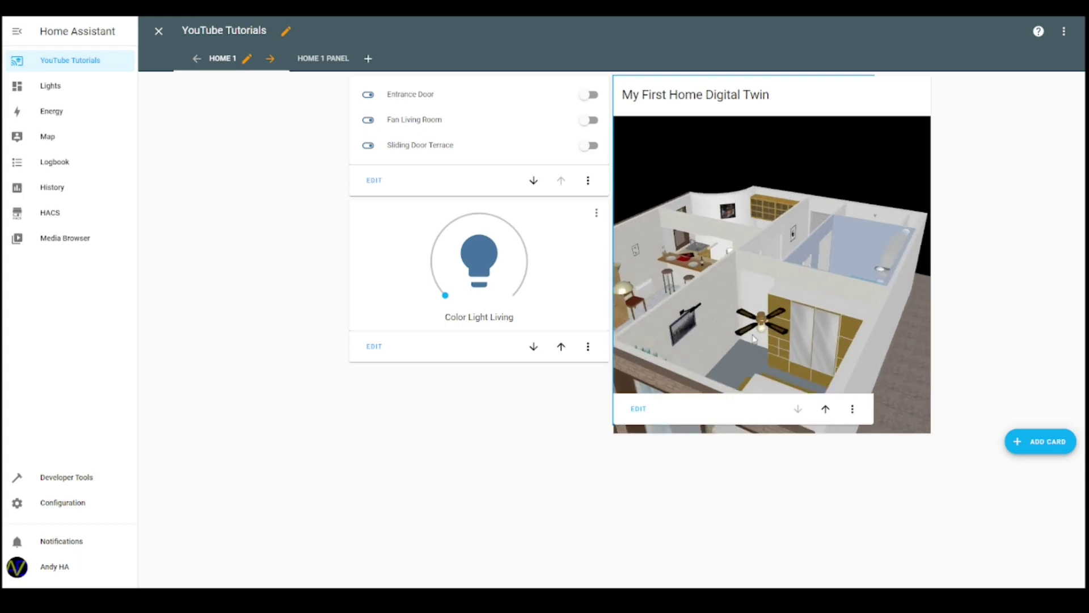
{"action": "scroll", "coordinate": [754, 339], "scroll_direction": "up", "scroll_amount": 3}
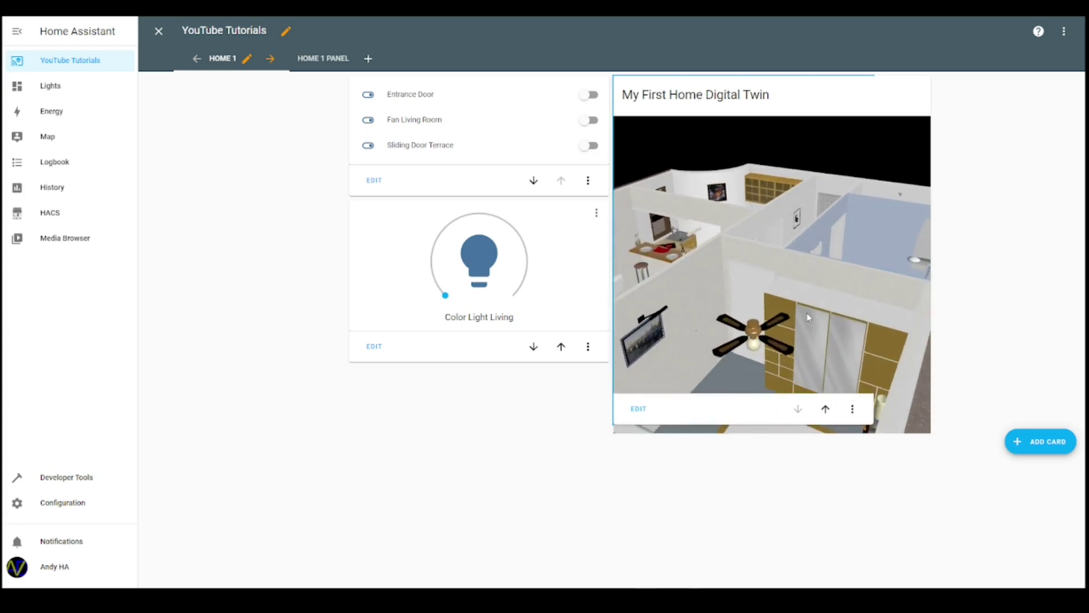
{"action": "left_click_drag", "start_coordinate": [806, 316], "coordinate": [746, 271]}
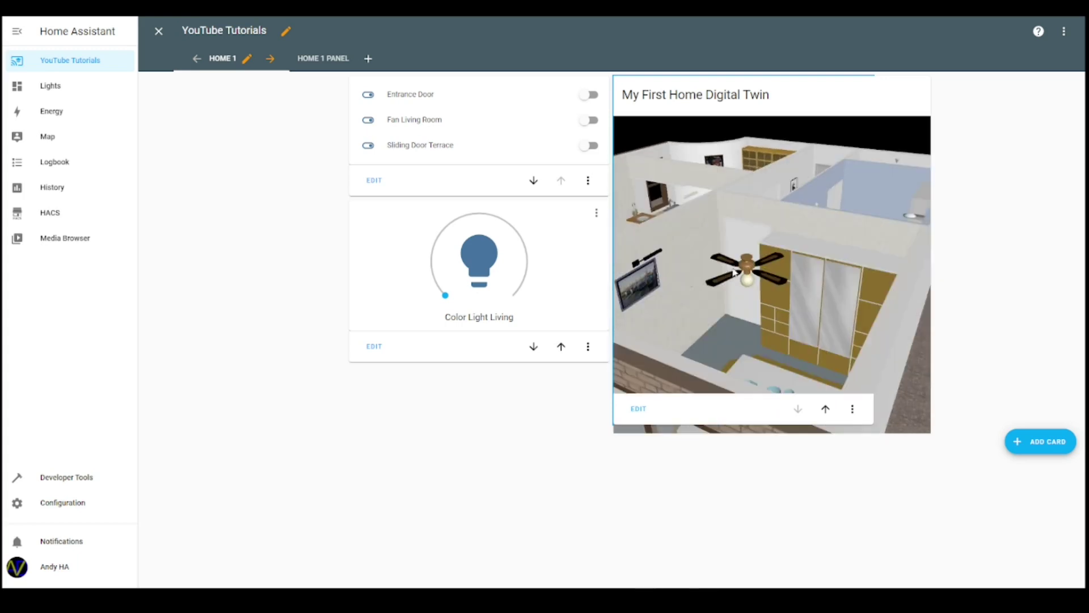
Reopen the card configuration and add a third object group named bedroom_fan
{"action": "left_click", "coordinate": [638, 410]}
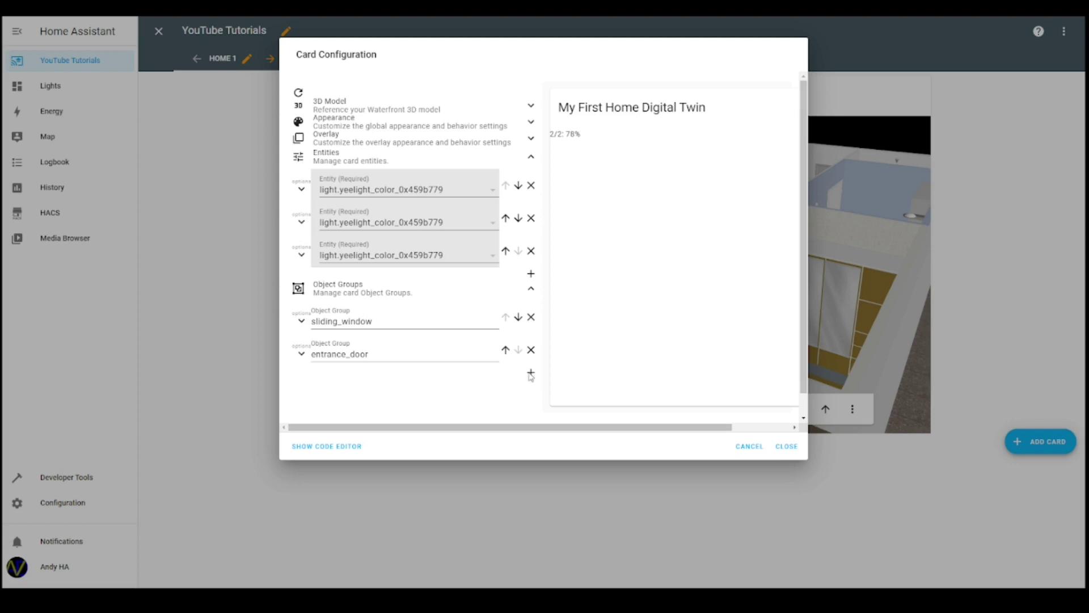
{"action": "left_click", "coordinate": [531, 376]}
{"action": "left_click", "coordinate": [417, 386]}
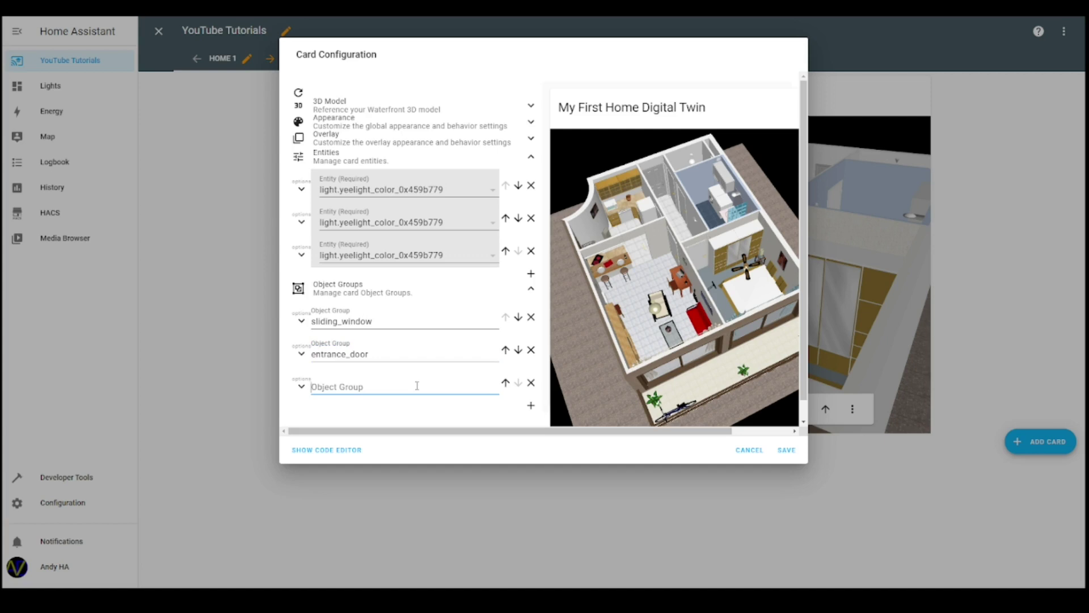
{"action": "type", "text": "t"}
{"action": "type", "text": "bedroom_fan"}
Zoom the preview onto the bedroom fan, copy a fan blade's id, and expand bedroom_fan's objects
{"action": "double_click", "coordinate": [719, 293]}
{"action": "left_click_drag", "start_coordinate": [656, 298], "coordinate": [689, 282]}
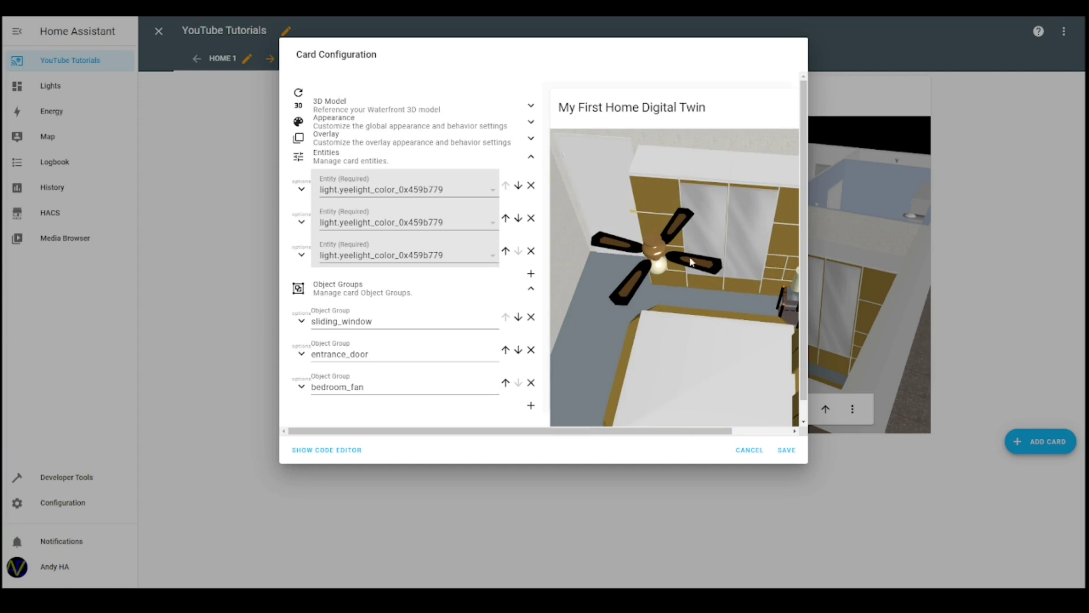
{"action": "double_click", "coordinate": [694, 263]}
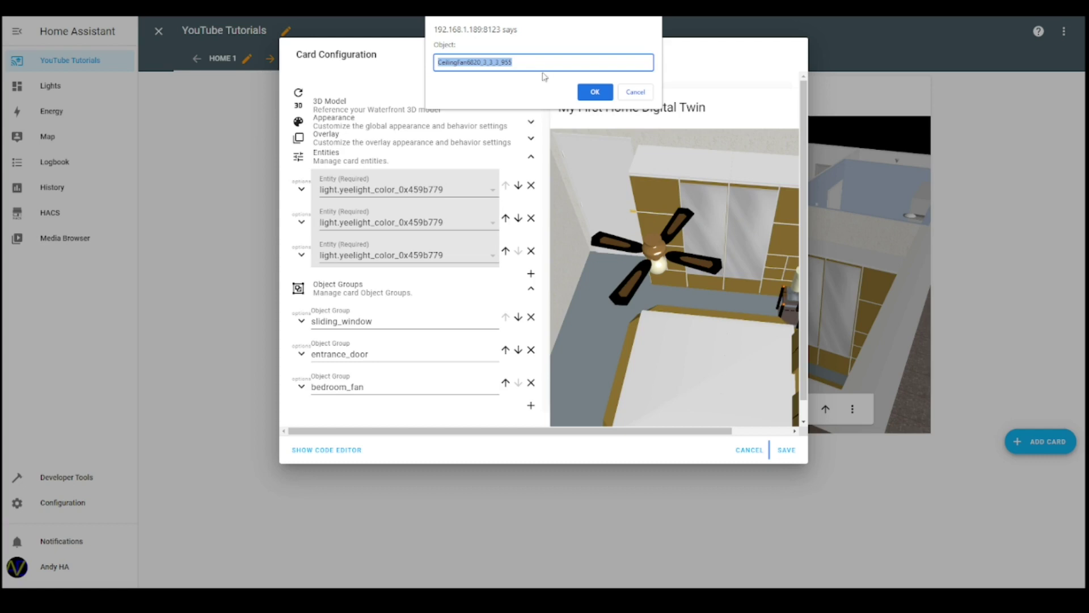
{"action": "left_click", "coordinate": [592, 92]}
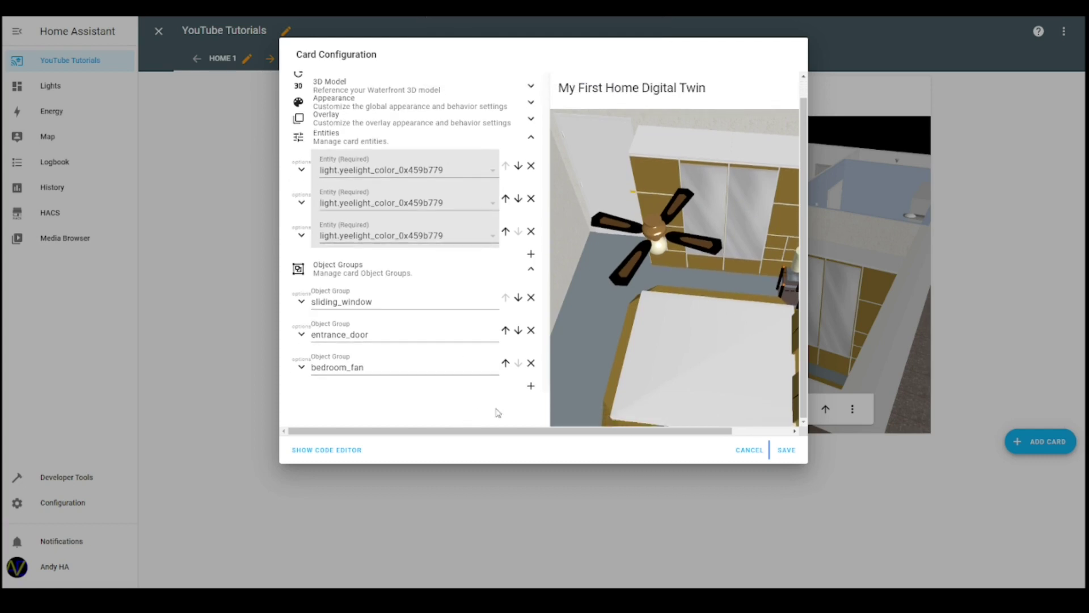
{"action": "left_click", "coordinate": [301, 386]}
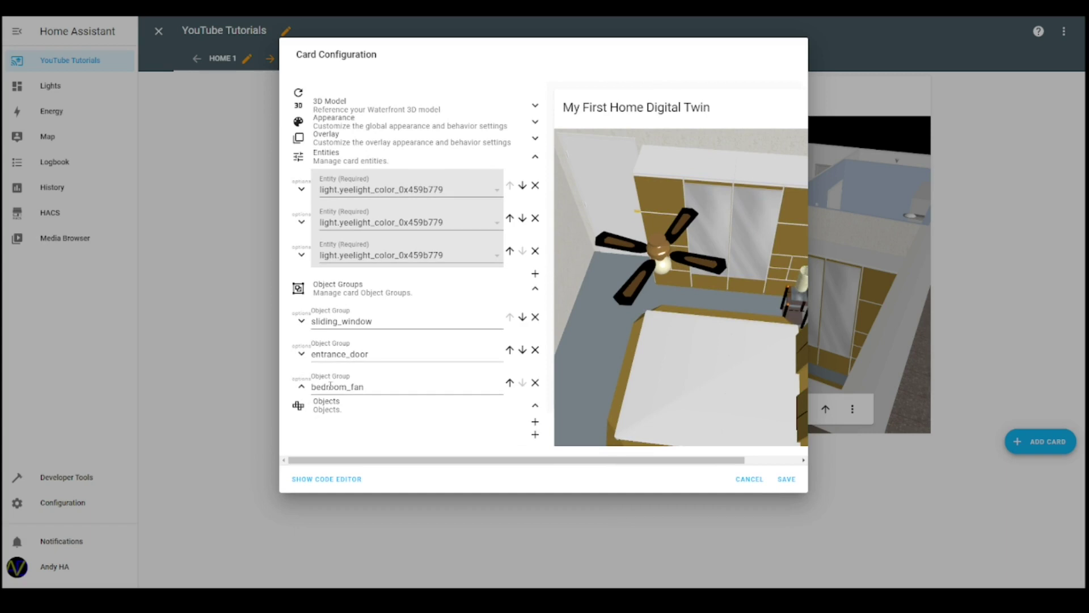
Paste the first two ceiling-fan part ids into new bedroom_fan Object Id entries
{"action": "left_click", "coordinate": [536, 423]}
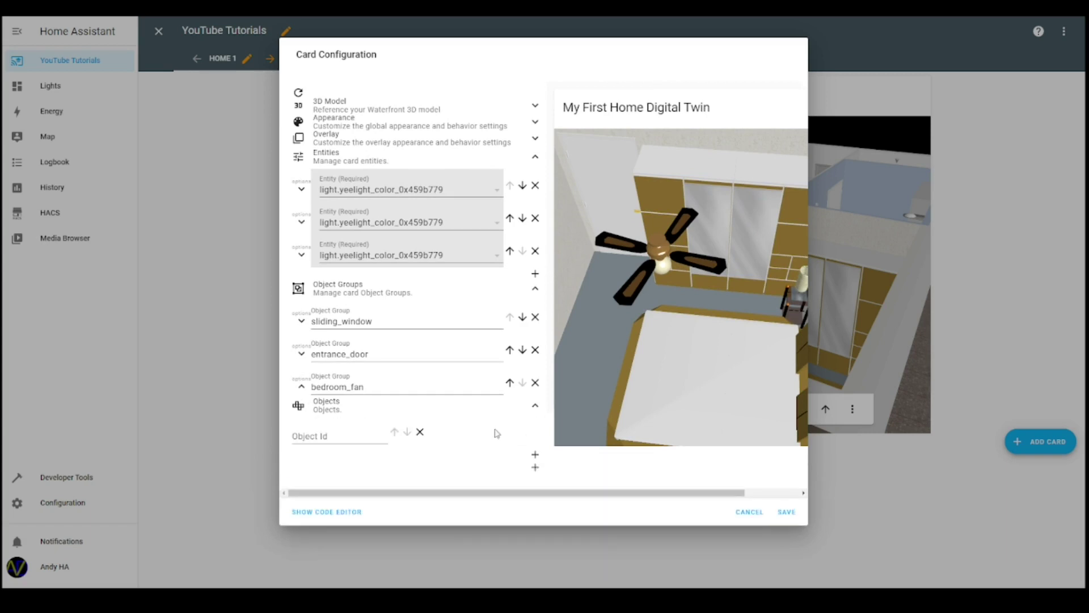
{"action": "left_click", "coordinate": [338, 438]}
{"action": "type", "text": "CeilingFan6820_3_3_3_955"}
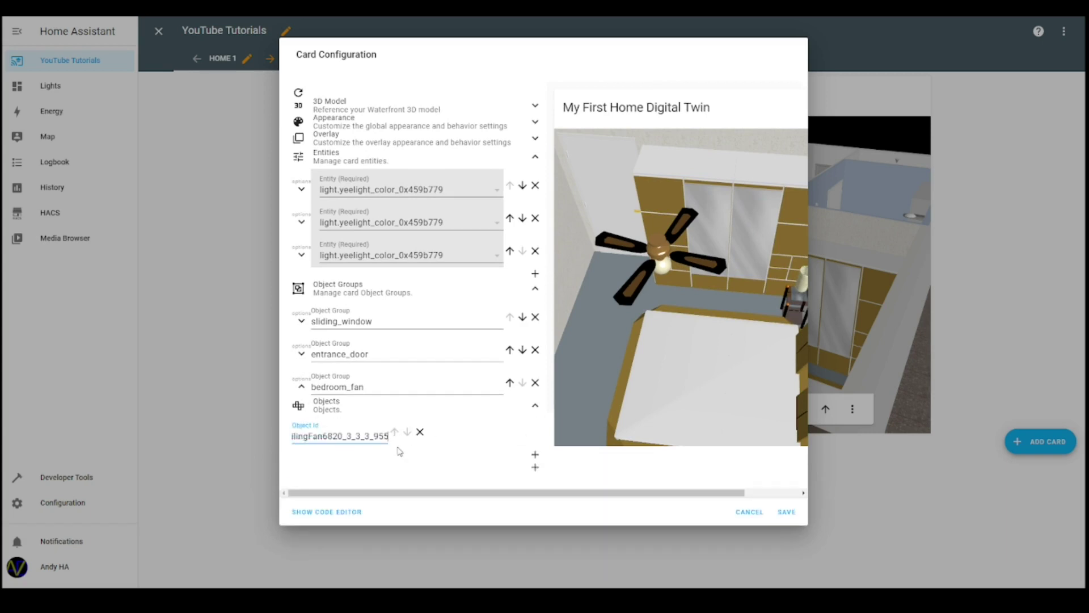
{"action": "left_click", "coordinate": [677, 258]}
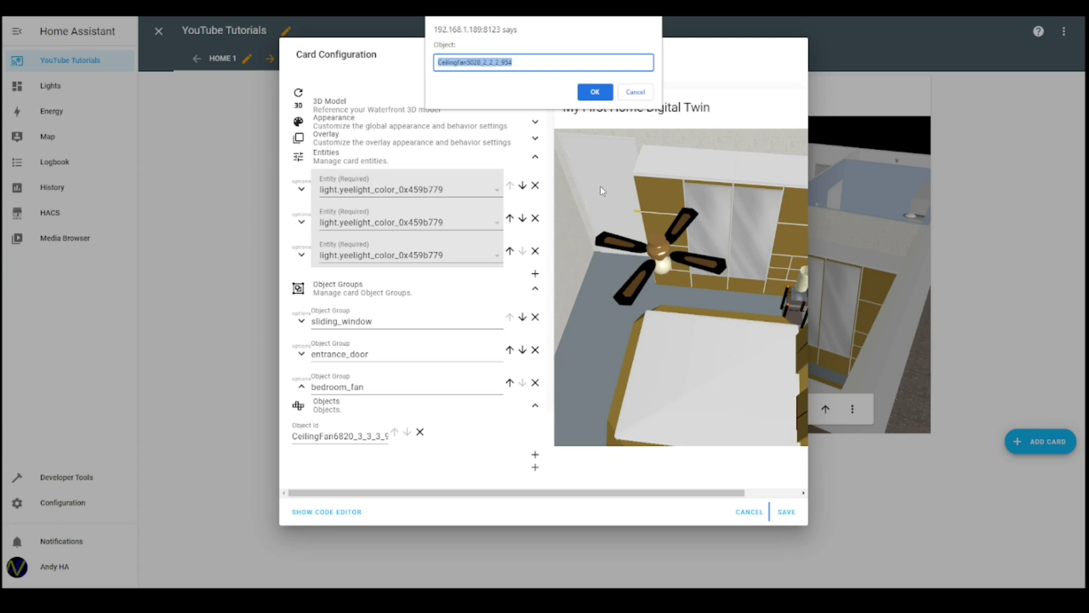
{"action": "left_click", "coordinate": [596, 92]}
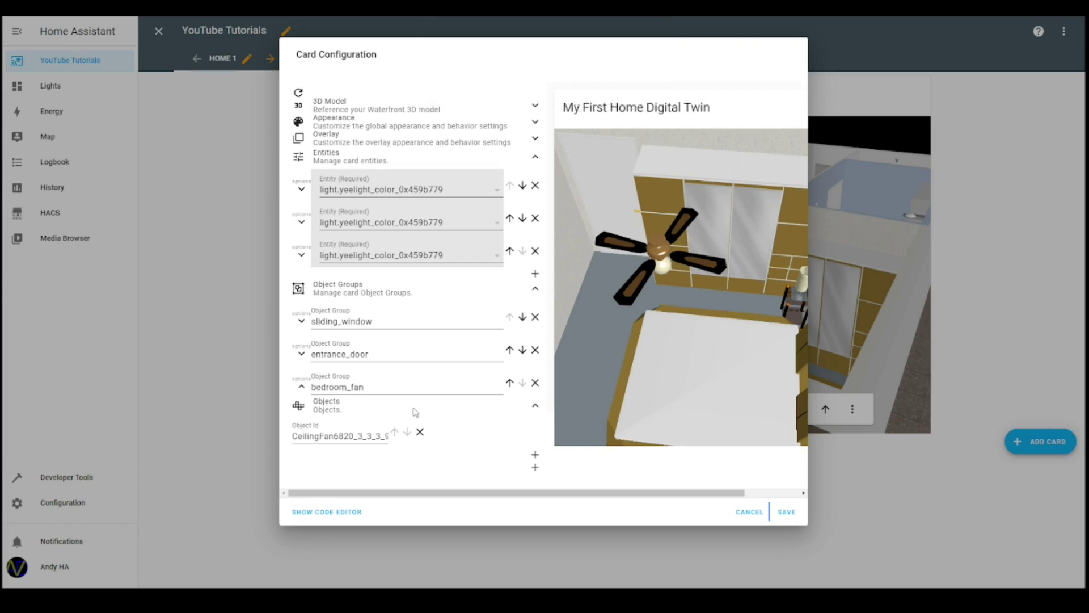
{"action": "left_click", "coordinate": [535, 455]}
{"action": "left_click", "coordinate": [358, 473]}
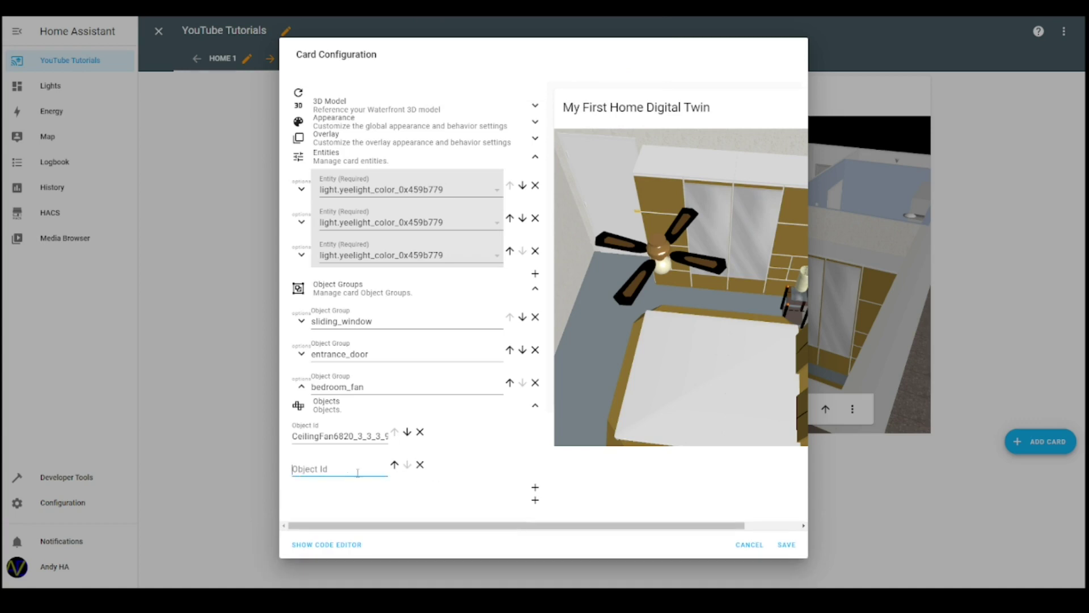
{"action": "type", "text": "CeilingFan5028_2_2_2_954"}
Compare fan part ids from the preview against the endings of the first two entries
{"action": "double_click", "coordinate": [634, 289]}
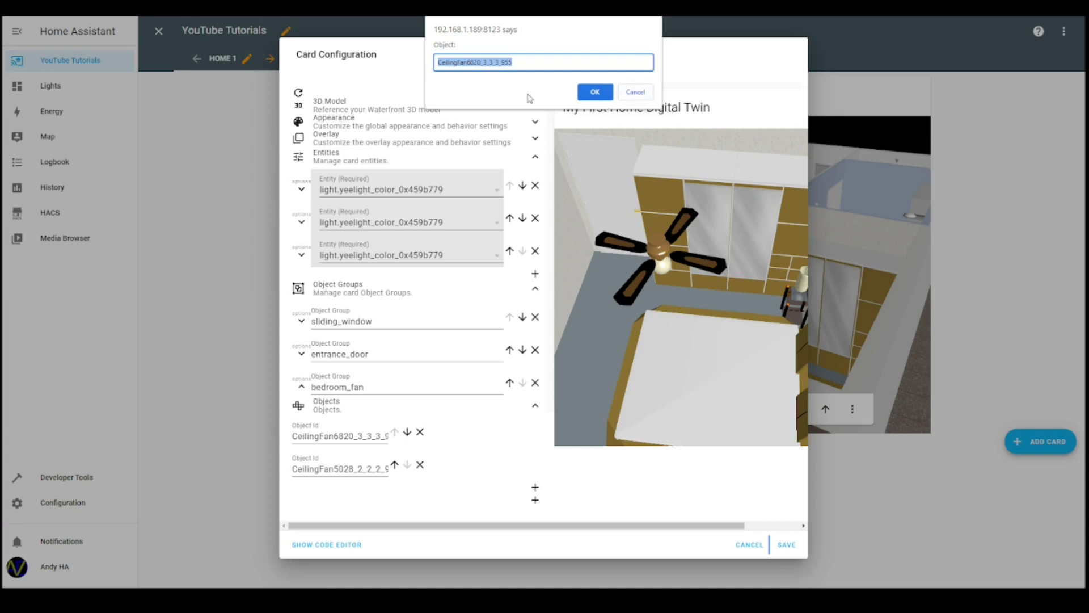
{"action": "left_click", "coordinate": [594, 92]}
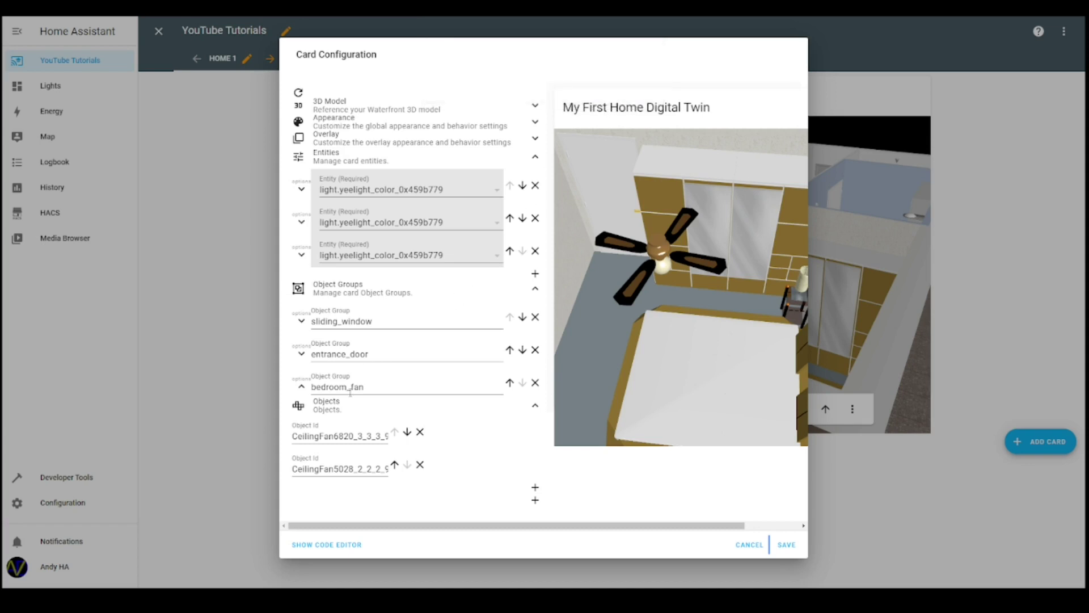
{"action": "left_click", "coordinate": [358, 436]}
{"action": "left_click_drag", "start_coordinate": [359, 436], "coordinate": [406, 440]}
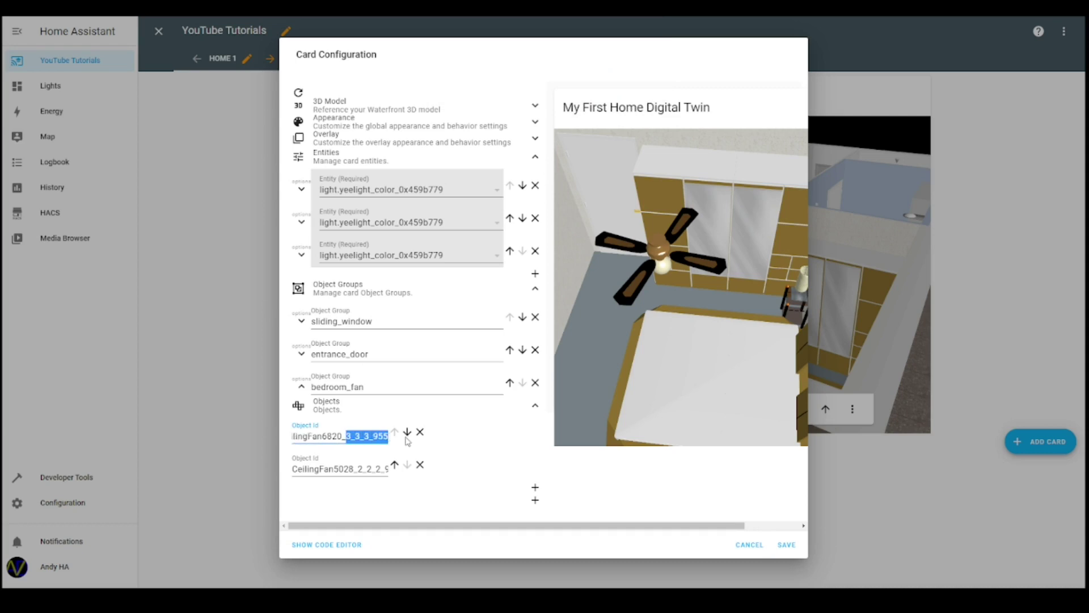
{"action": "left_click", "coordinate": [636, 282]}
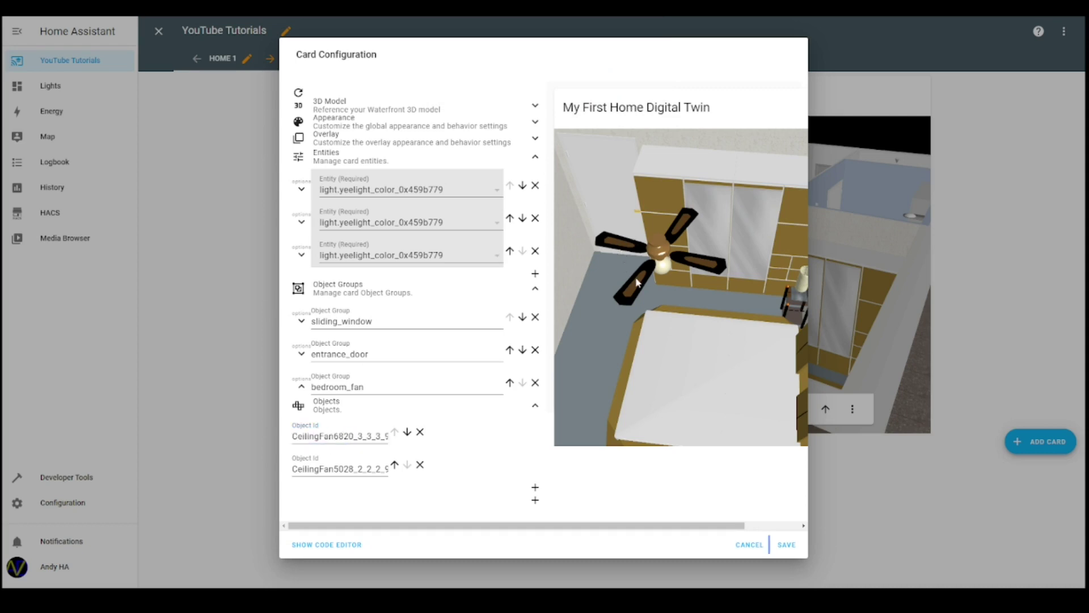
{"action": "left_click", "coordinate": [636, 282]}
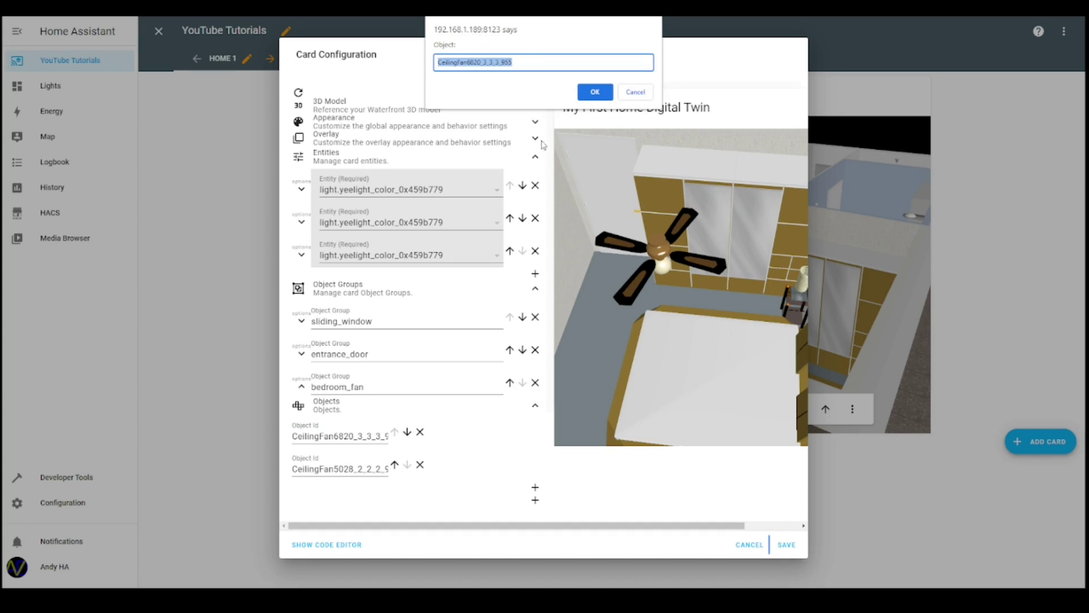
{"action": "left_click", "coordinate": [635, 92]}
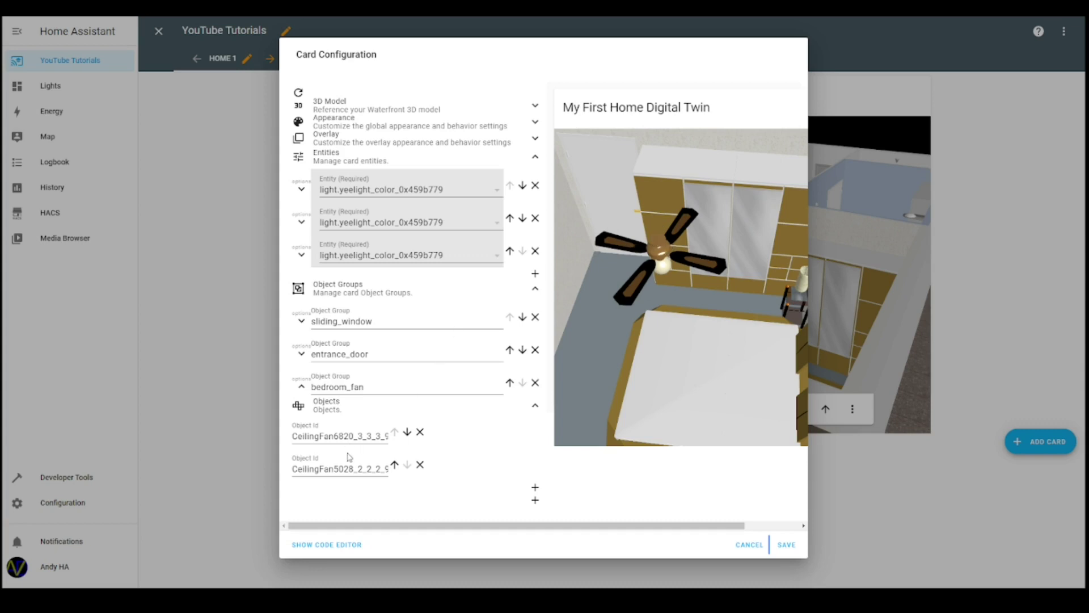
{"action": "left_click_drag", "start_coordinate": [335, 470], "coordinate": [394, 471]}
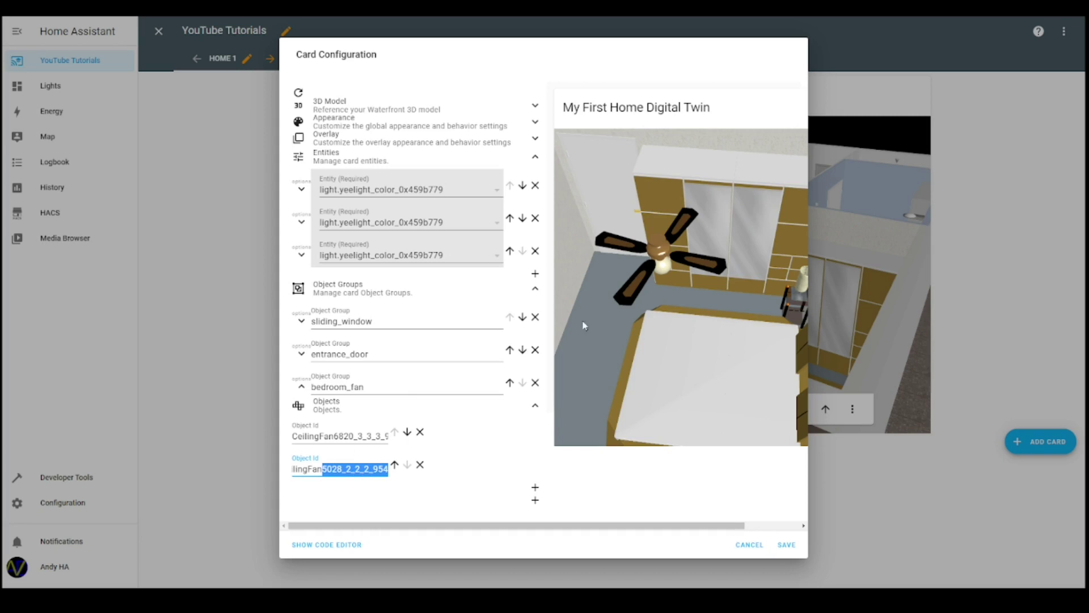
{"action": "left_click", "coordinate": [638, 284]}
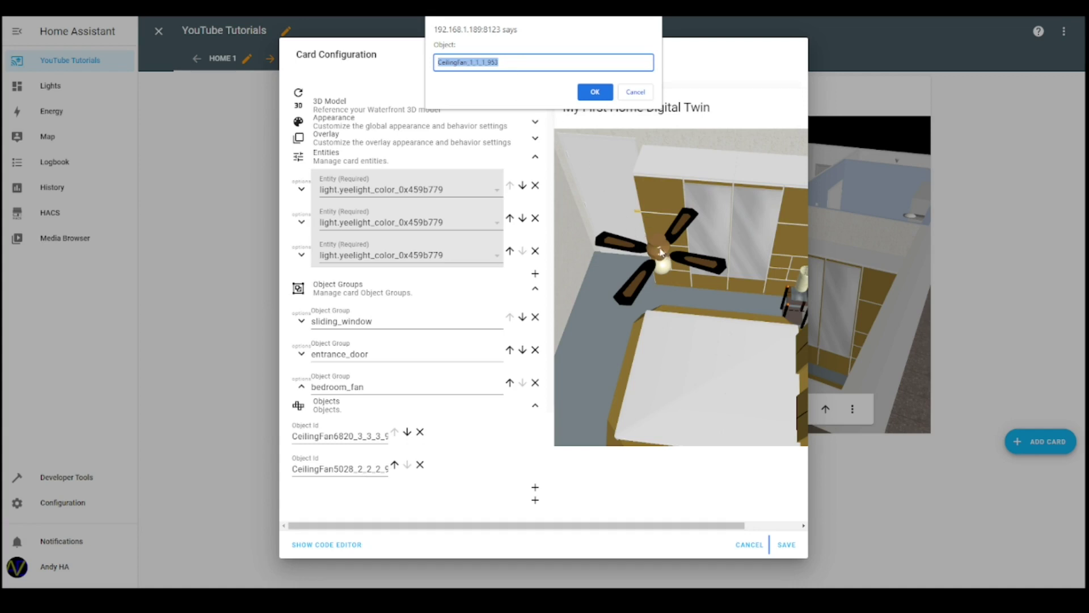
{"action": "left_click", "coordinate": [595, 91]}
Add third and fourth Object Ids, CeilingFan_1_1_1_953 and CeilingFan6900_4_4_4_956
{"action": "left_click", "coordinate": [535, 500]}
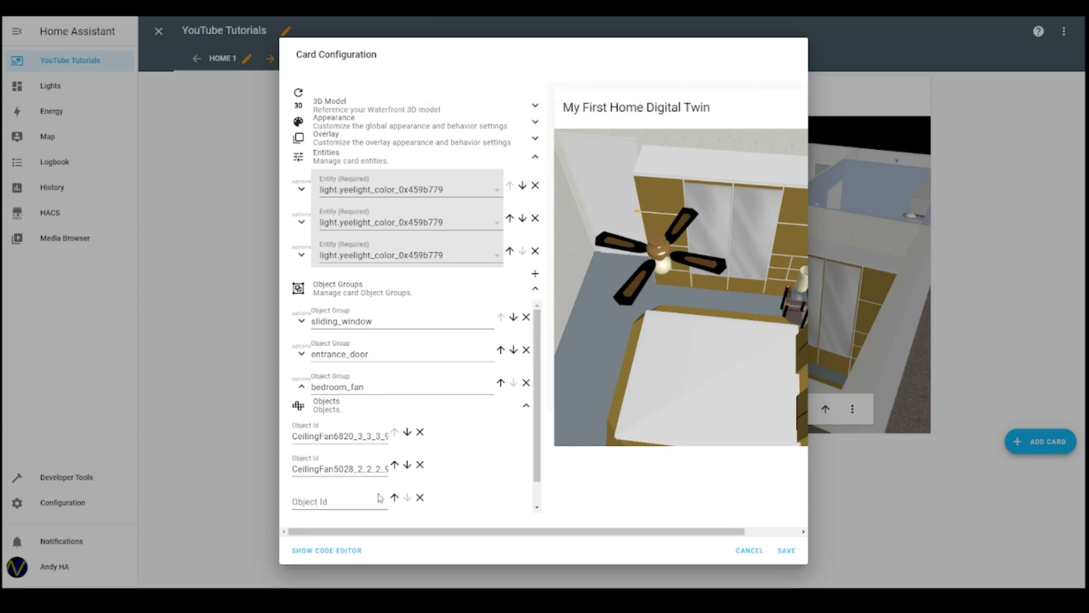
{"action": "left_click", "coordinate": [351, 499]}
{"action": "type", "text": "CeilingFan_1_1_1_953"}
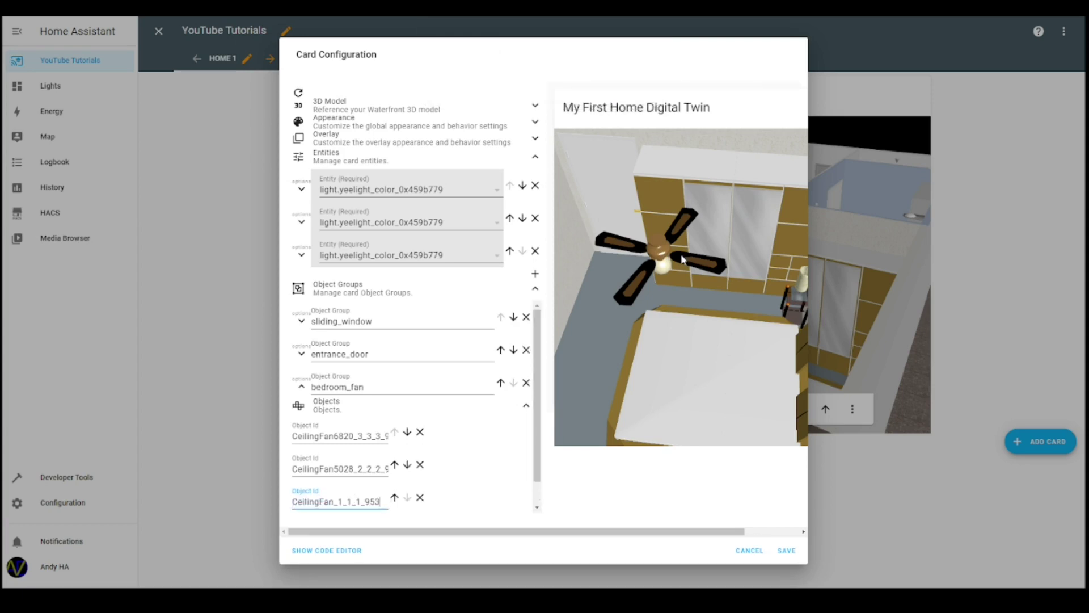
{"action": "left_click", "coordinate": [664, 269]}
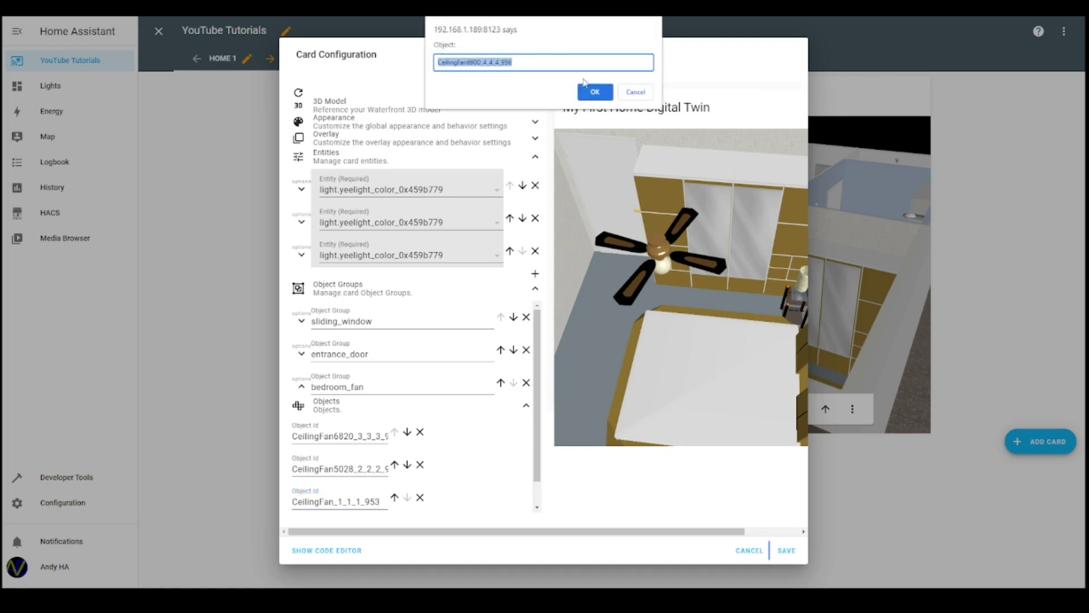
{"action": "left_click", "coordinate": [597, 93]}
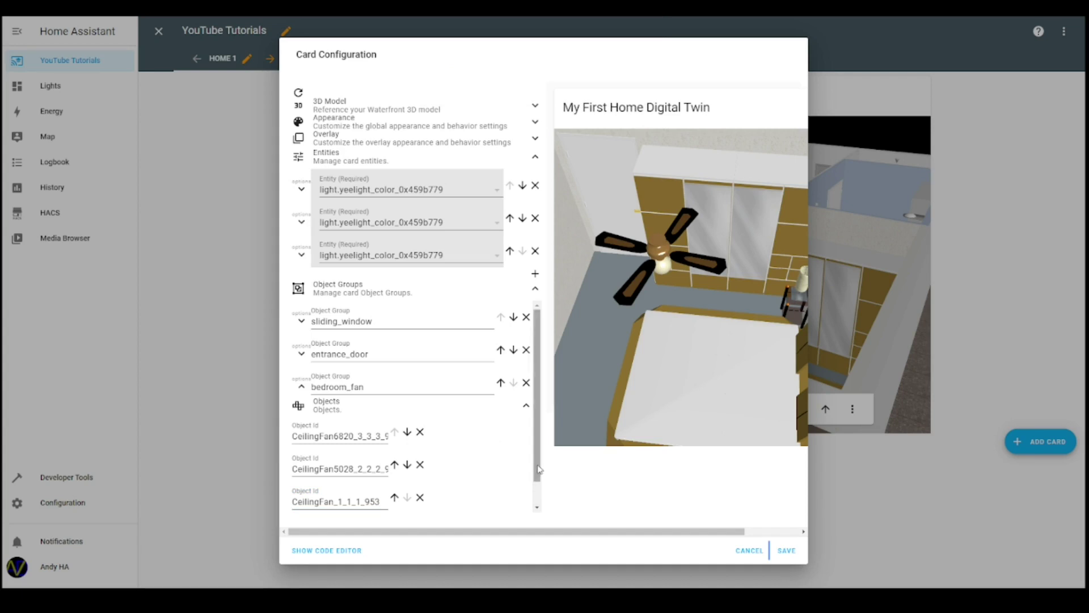
{"action": "scroll", "coordinate": [531, 488], "scroll_direction": "down", "scroll_amount": 1}
{"action": "left_click", "coordinate": [526, 493]}
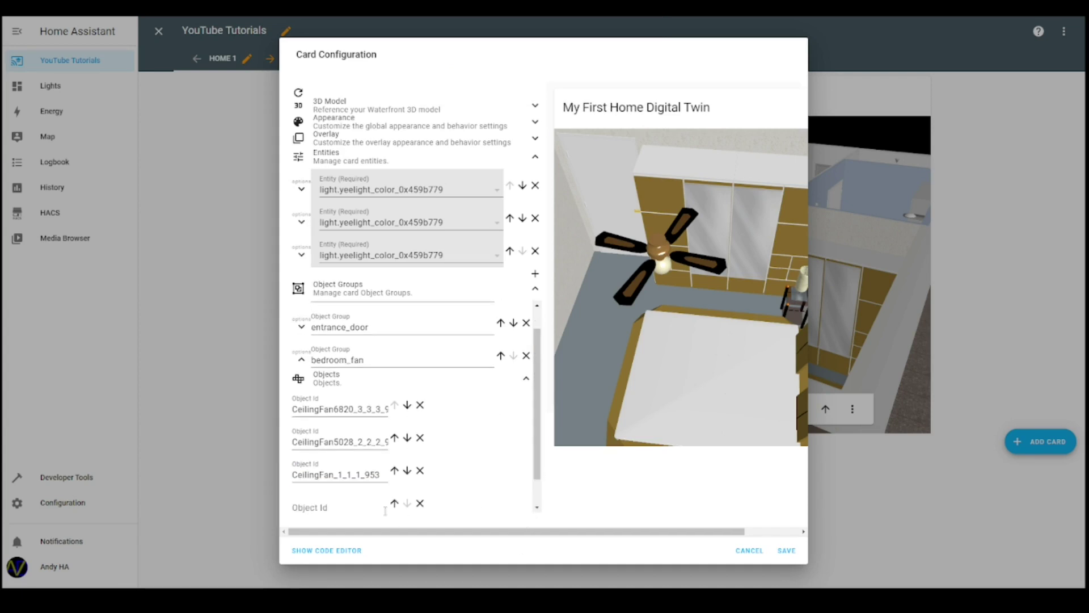
{"action": "type", "text": "CeilingFan6900_4_4_4_956"}
{"action": "scroll", "coordinate": [440, 495], "scroll_direction": "down", "scroll_amount": 1}
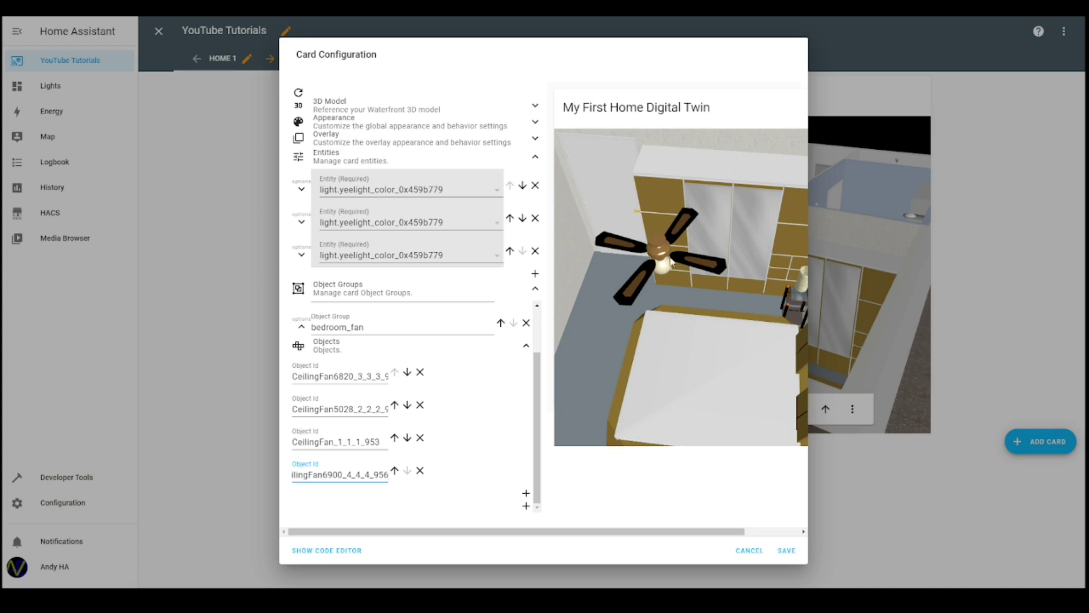
{"action": "left_click", "coordinate": [665, 280]}
Rotate the preview toward the ceiling fan and double-check its parts' ids
{"action": "left_click_drag", "start_coordinate": [665, 279], "coordinate": [723, 243]}
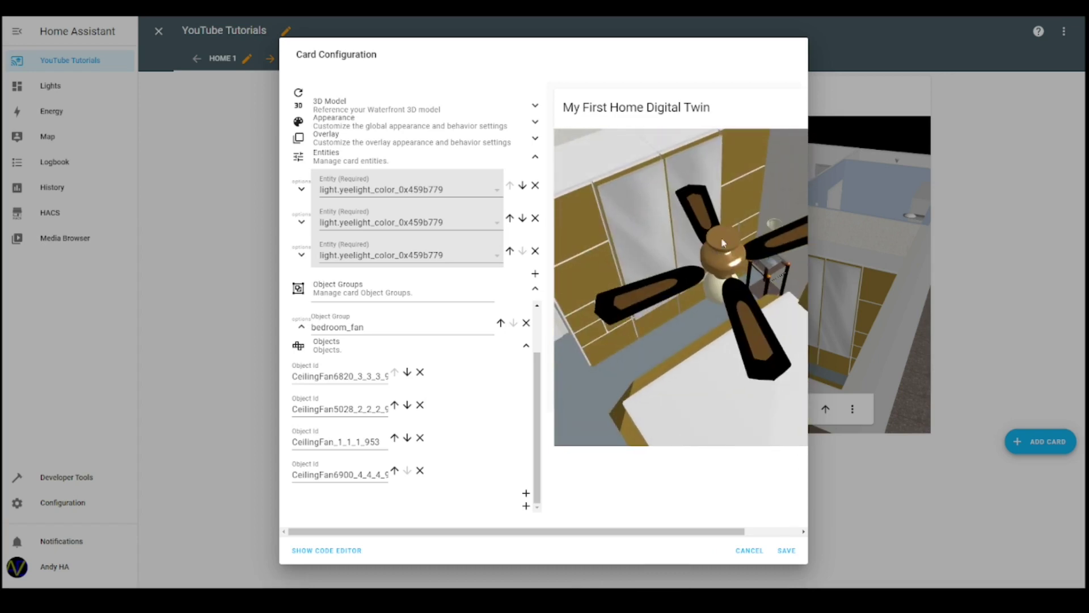
{"action": "left_click", "coordinate": [723, 243]}
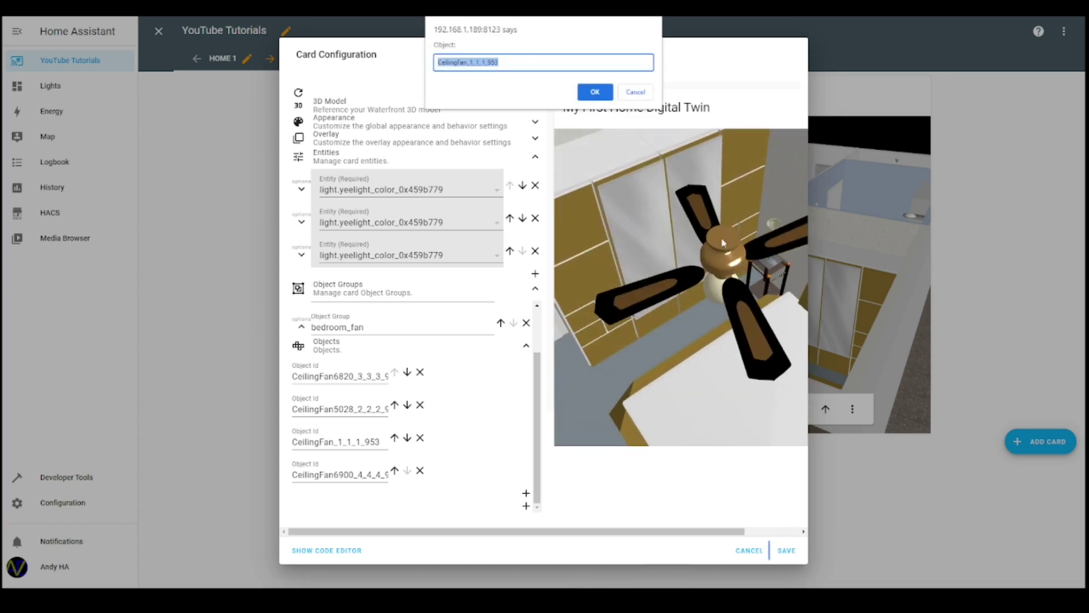
{"action": "left_click", "coordinate": [646, 93]}
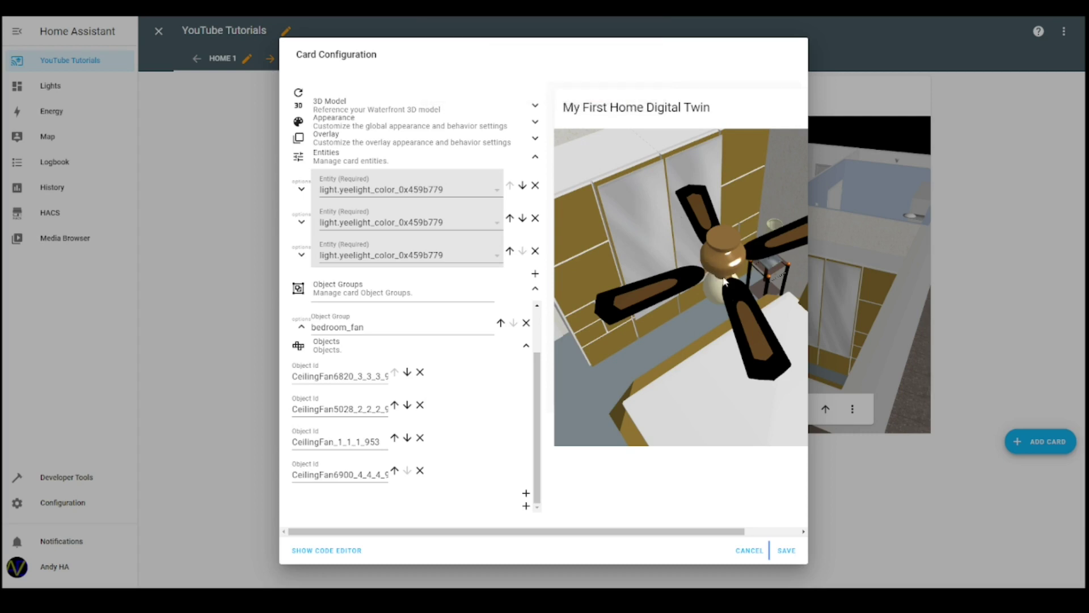
{"action": "left_click", "coordinate": [725, 279]}
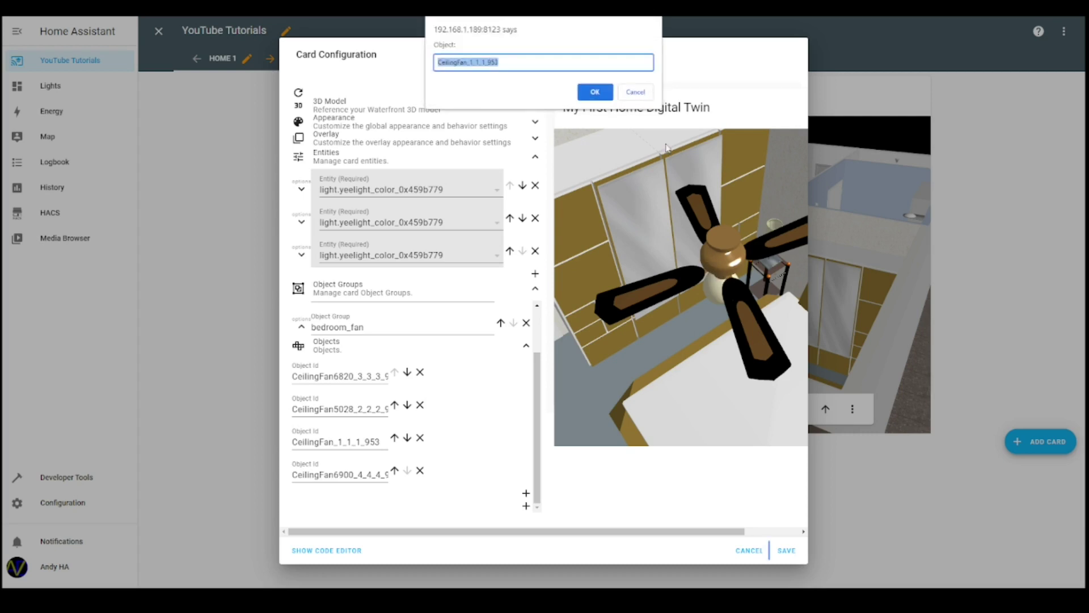
{"action": "key", "text": "Escape"}
{"action": "left_click", "coordinate": [713, 282]}
{"action": "left_click", "coordinate": [637, 92]}
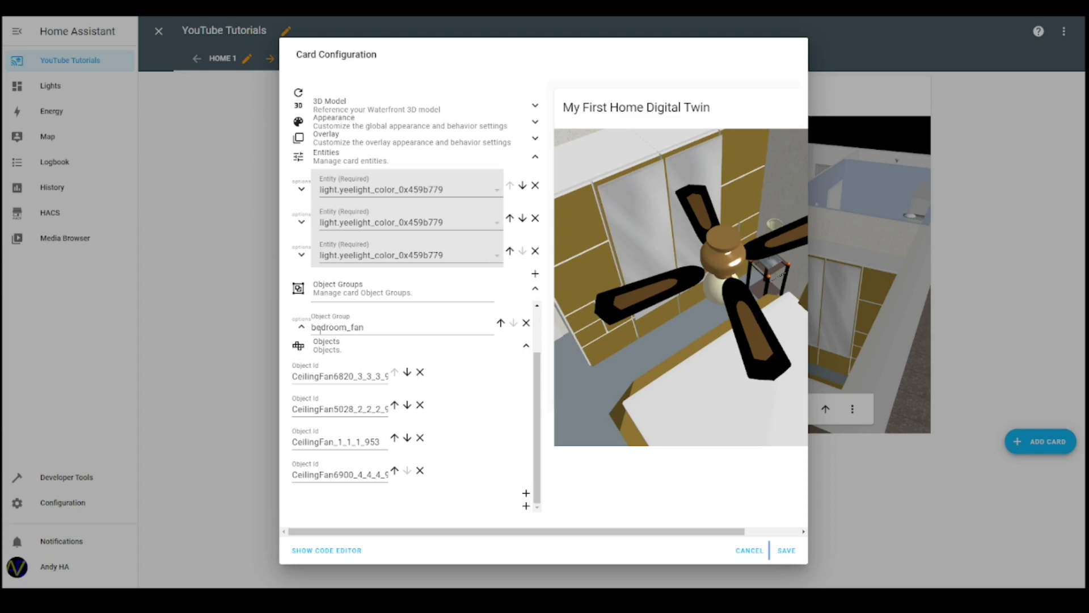
Collapse bedroom_fan's objects and add a fourth light.yeelight_color_0x459b779 entity
{"action": "left_click", "coordinate": [298, 329]}
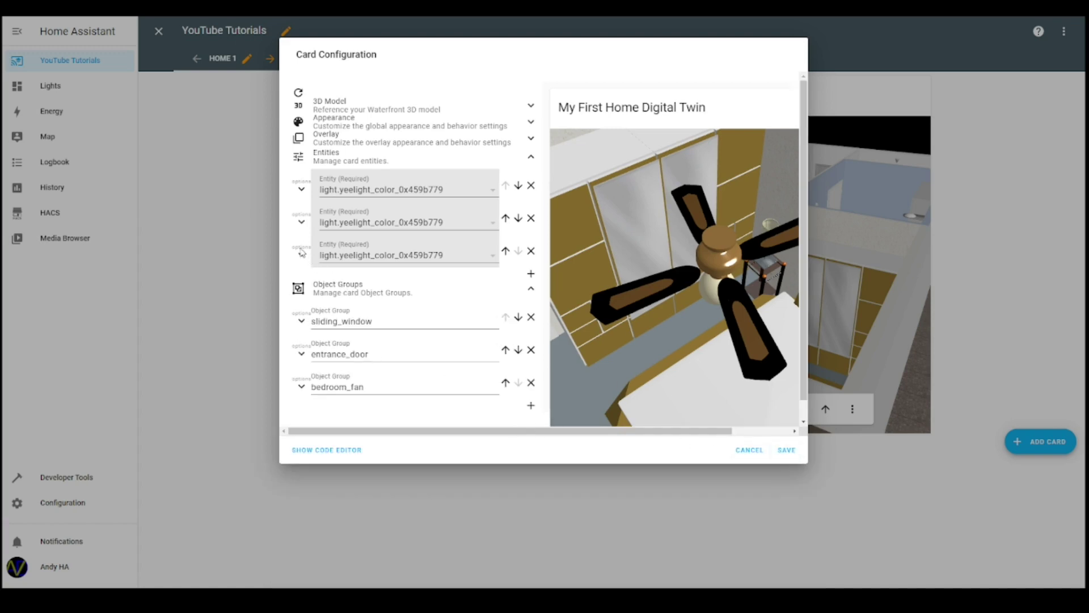
{"action": "left_click", "coordinate": [531, 274]}
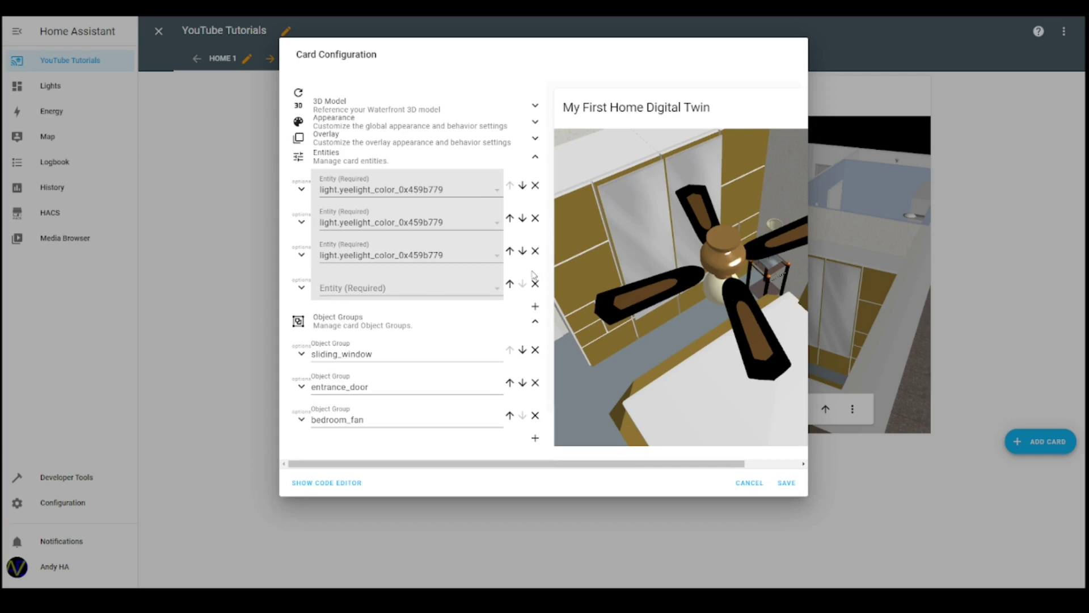
{"action": "left_click", "coordinate": [422, 288]}
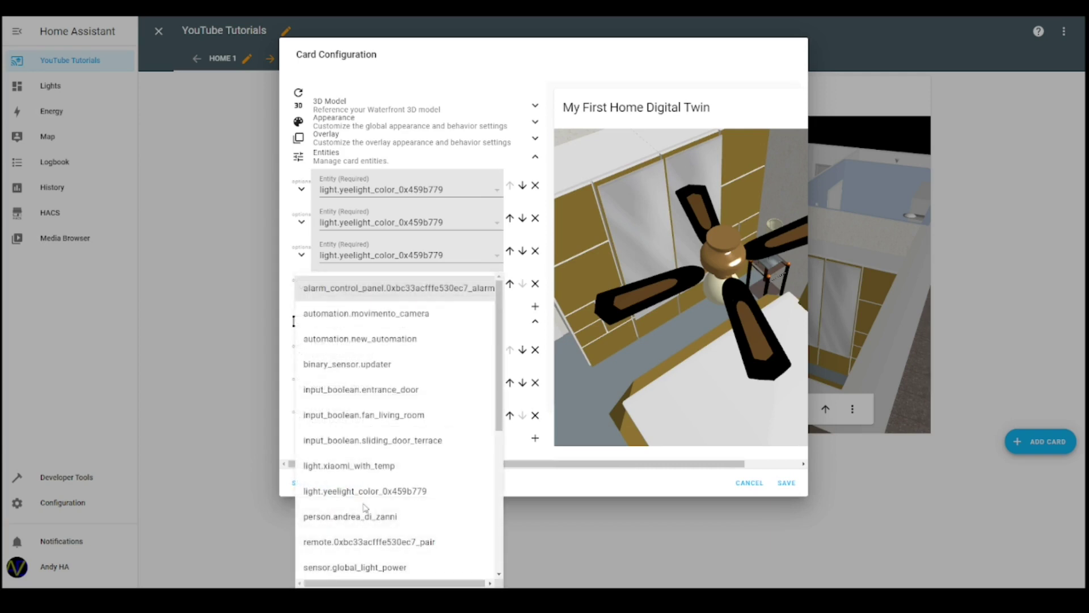
{"action": "left_click", "coordinate": [366, 492]}
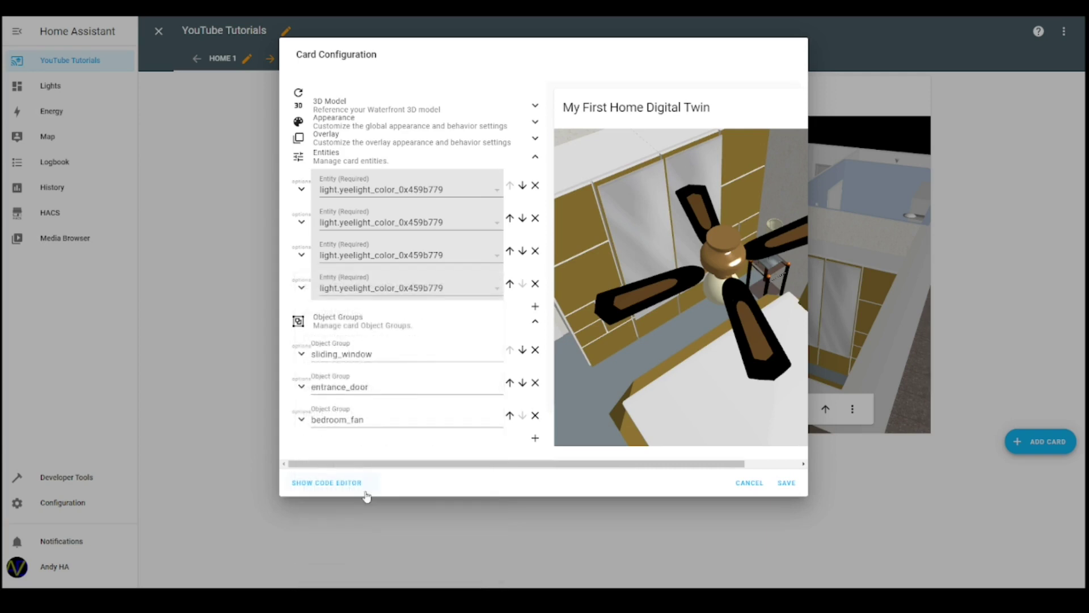
{"action": "left_click", "coordinate": [302, 288]}
{"action": "left_click", "coordinate": [352, 309]}
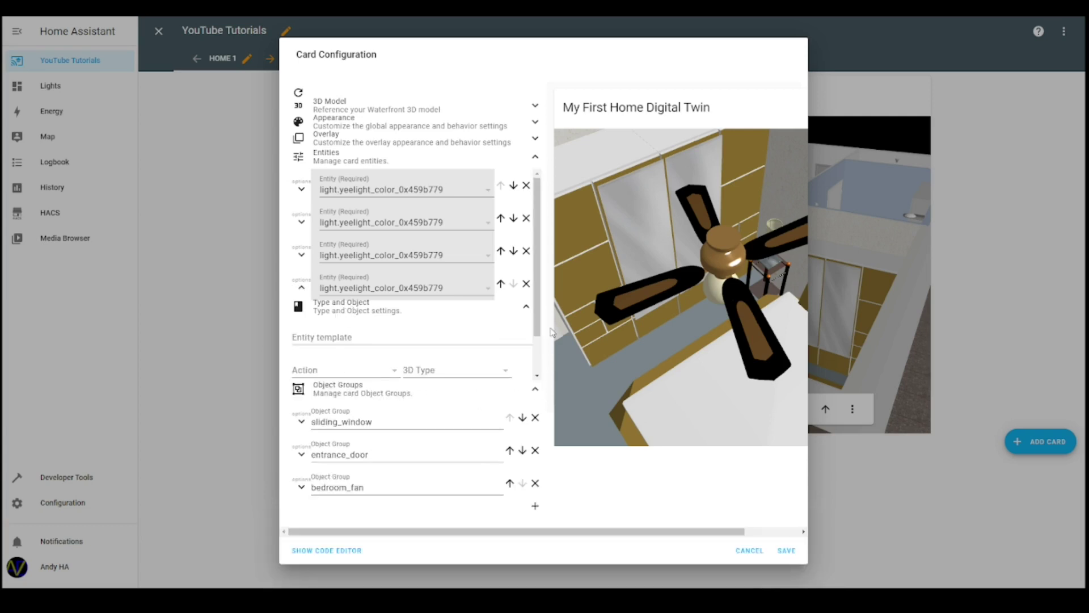
Set the entity to hide <bedroom_fan> when its state is on, and save the card
{"action": "scroll", "coordinate": [537, 341], "scroll_direction": "down", "scroll_amount": 1}
{"action": "left_click", "coordinate": [505, 323]}
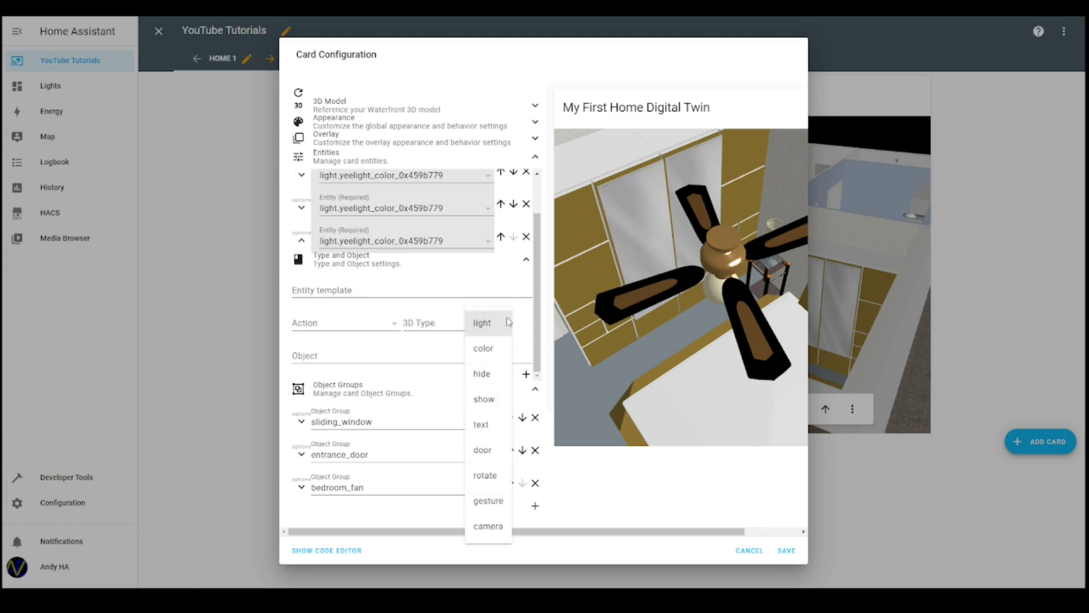
{"action": "left_click", "coordinate": [488, 372]}
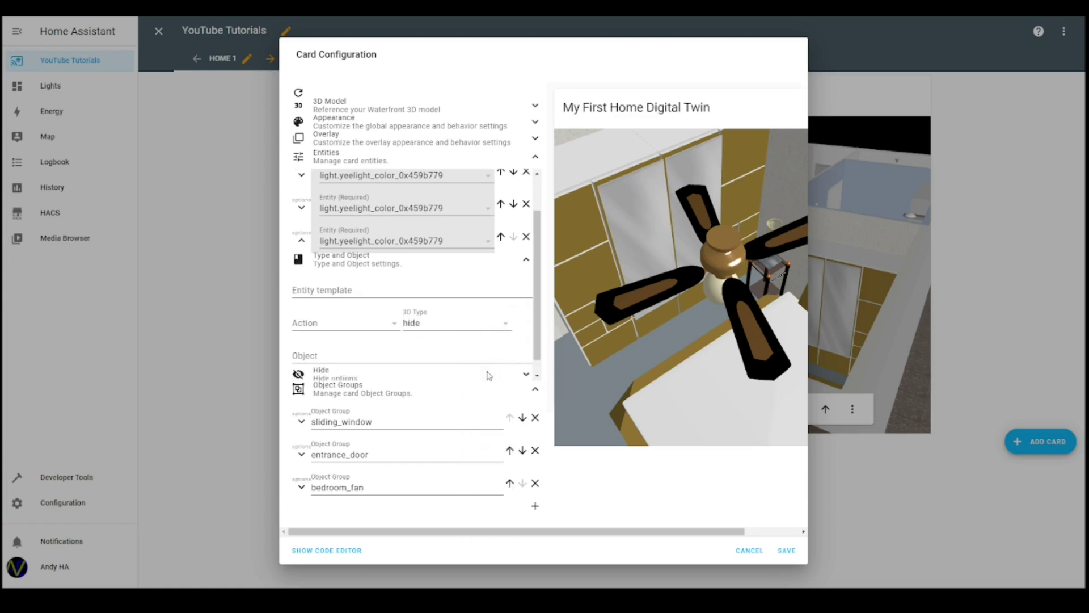
{"action": "left_click", "coordinate": [365, 356]}
{"action": "type", "text": "<bedroom_fan>"}
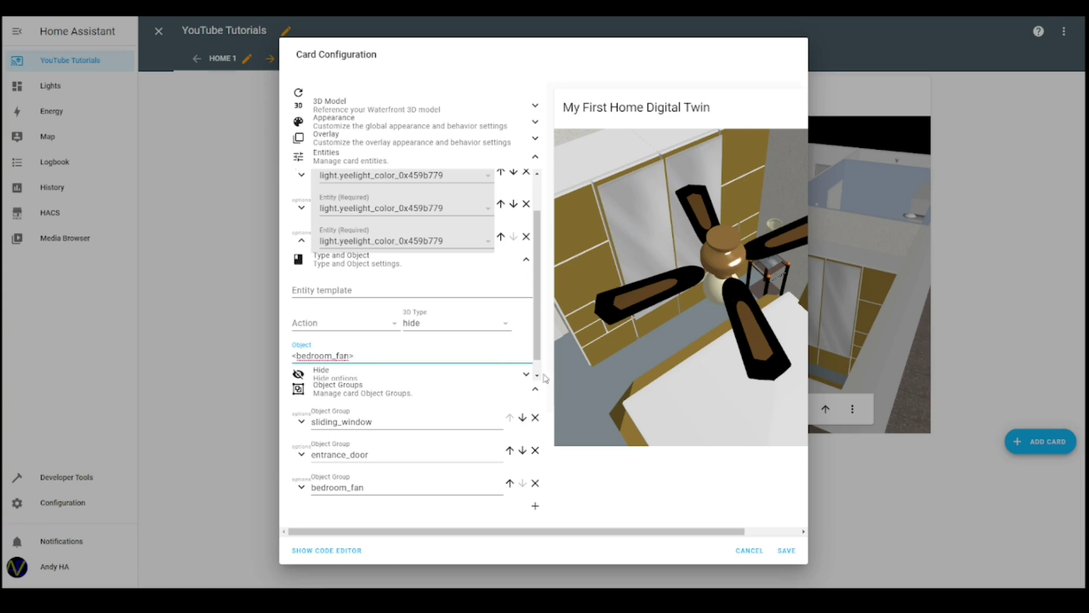
{"action": "scroll", "coordinate": [545, 378], "scroll_direction": "down", "scroll_amount": 1}
{"action": "left_click", "coordinate": [384, 363]}
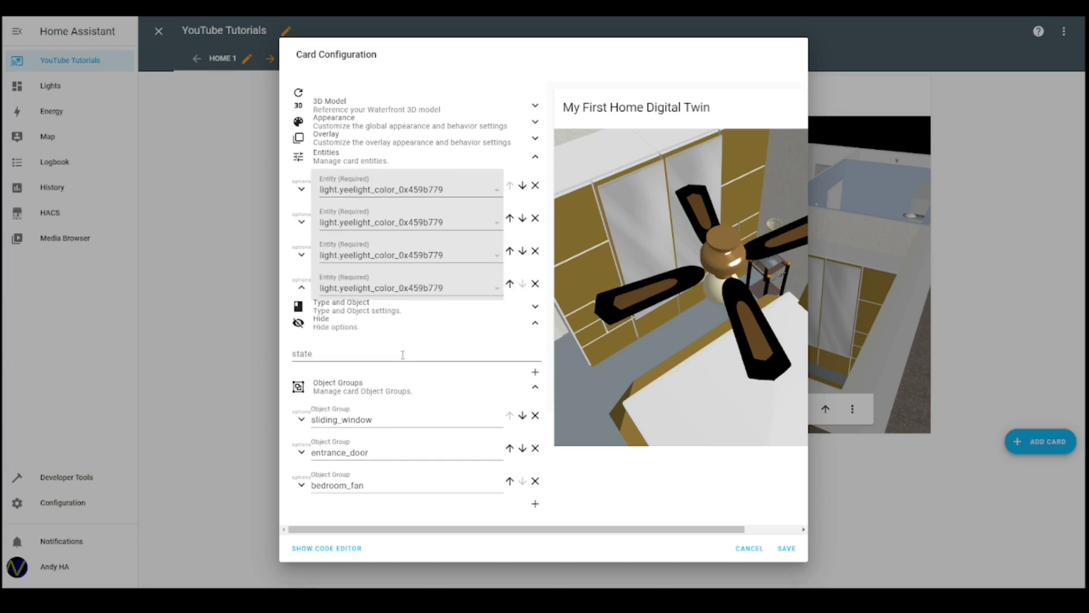
{"action": "left_click", "coordinate": [337, 352]}
{"action": "type", "text": "on"}
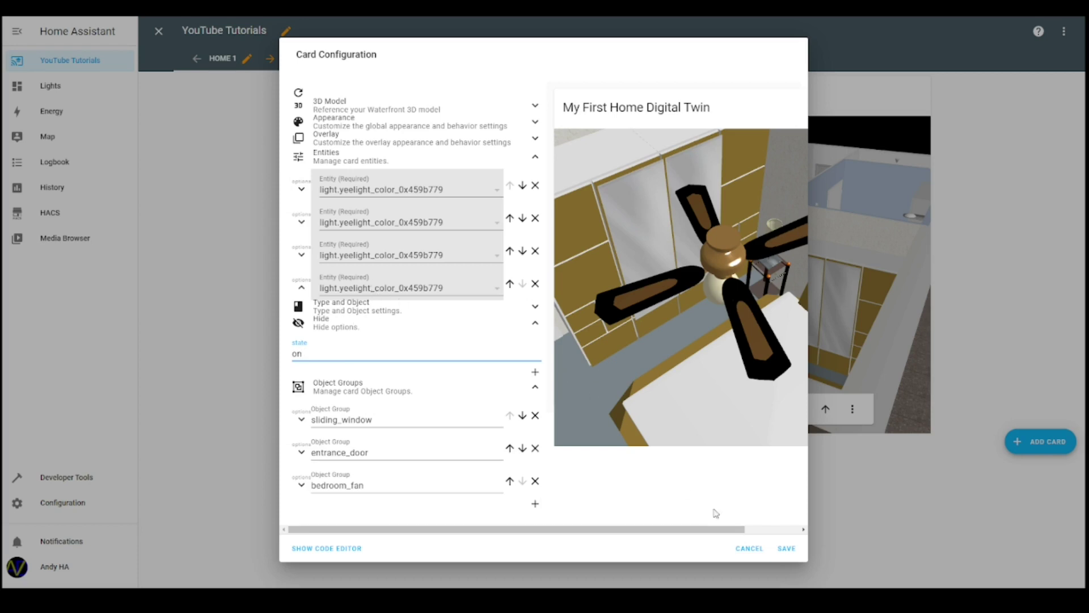
{"action": "left_click", "coordinate": [793, 551]}
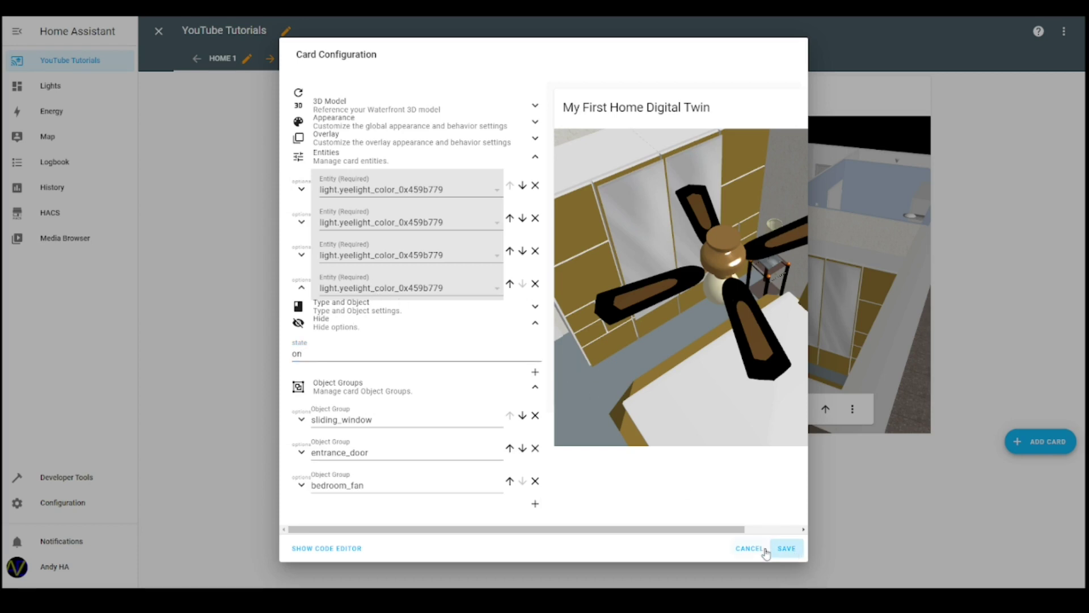
{"action": "left_click", "coordinate": [792, 549]}
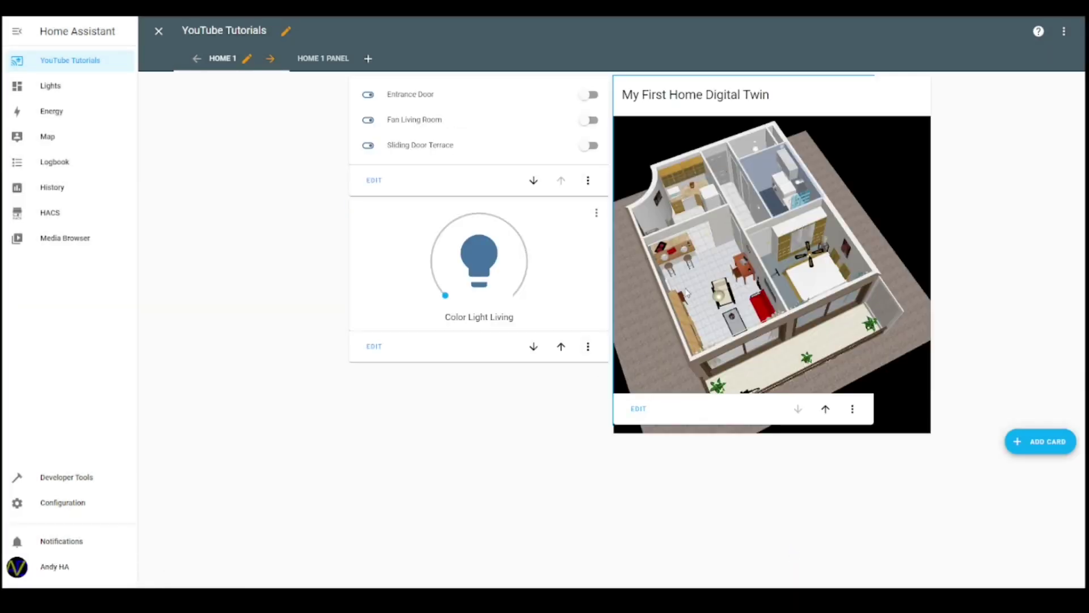
Turn on Color Light Living and orbit the house to view the living area lit yellow
{"action": "left_click", "coordinate": [478, 258]}
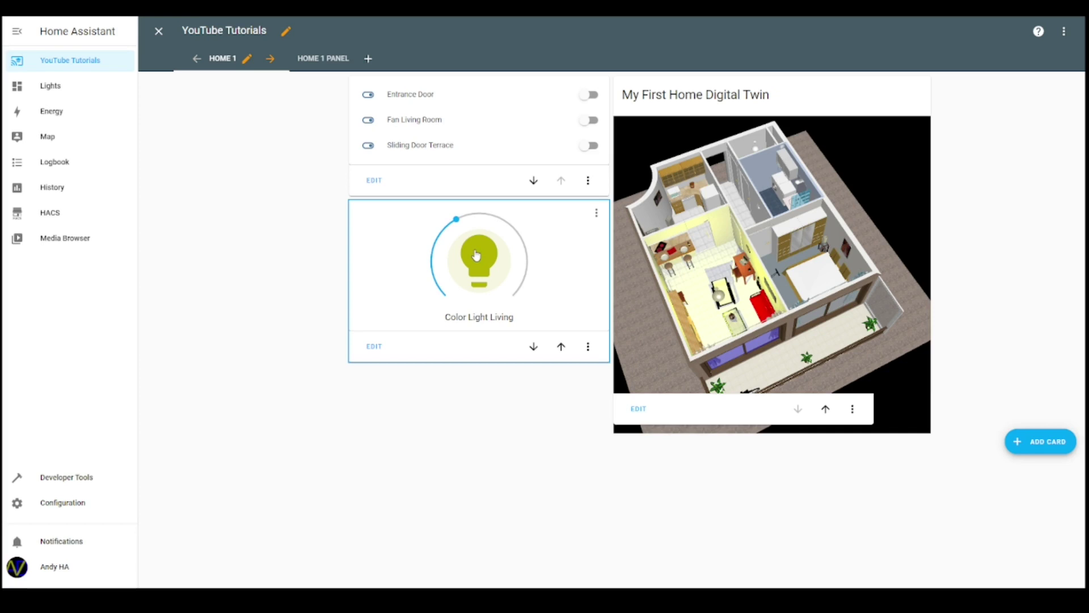
{"action": "left_click_drag", "start_coordinate": [723, 273], "coordinate": [754, 267]}
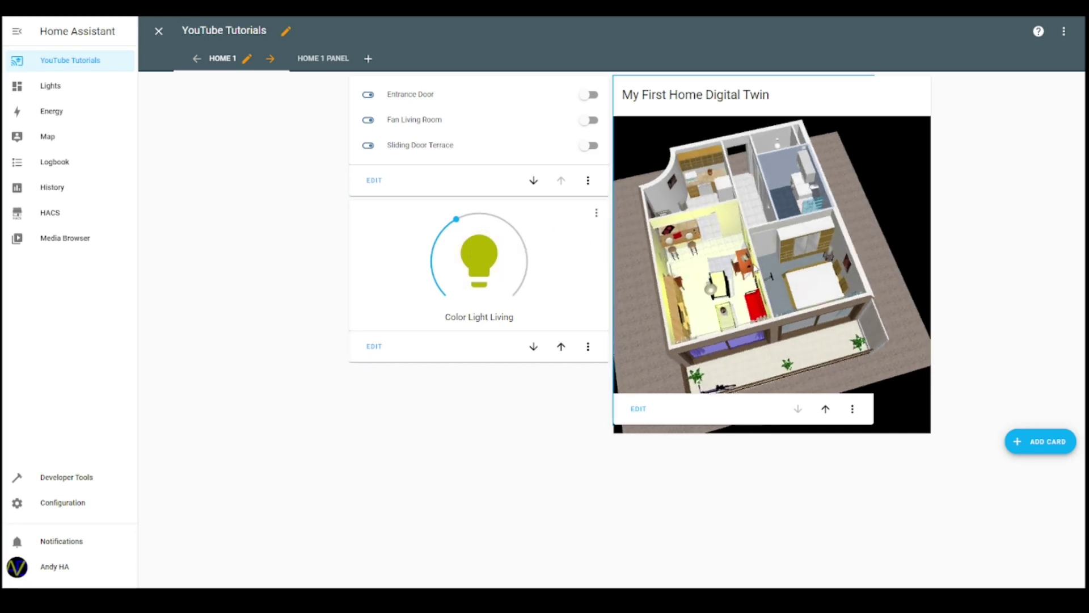
{"action": "left_click_drag", "start_coordinate": [831, 309], "coordinate": [811, 271]}
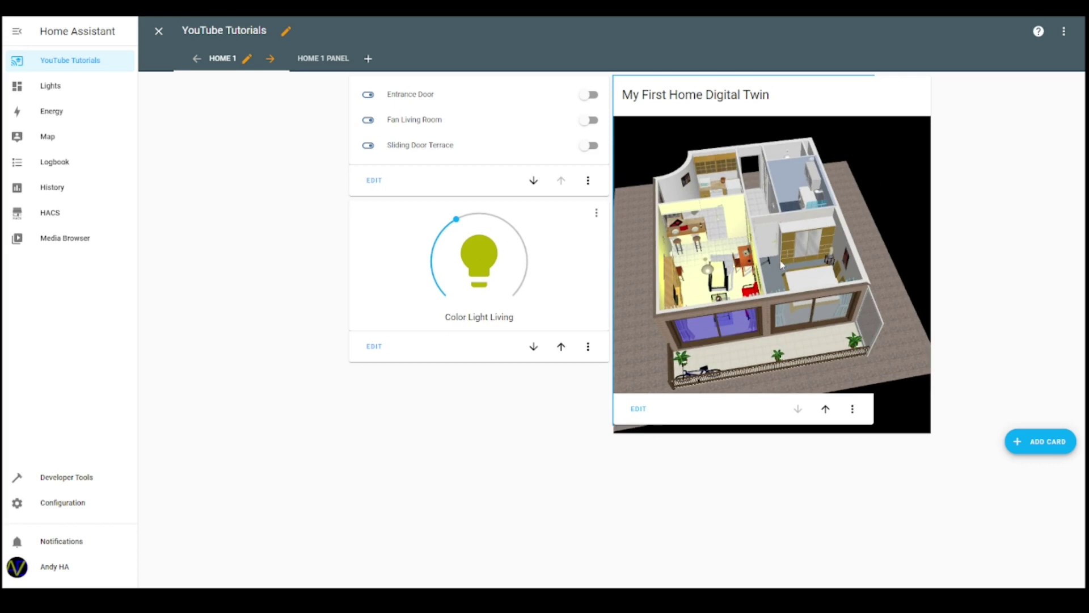